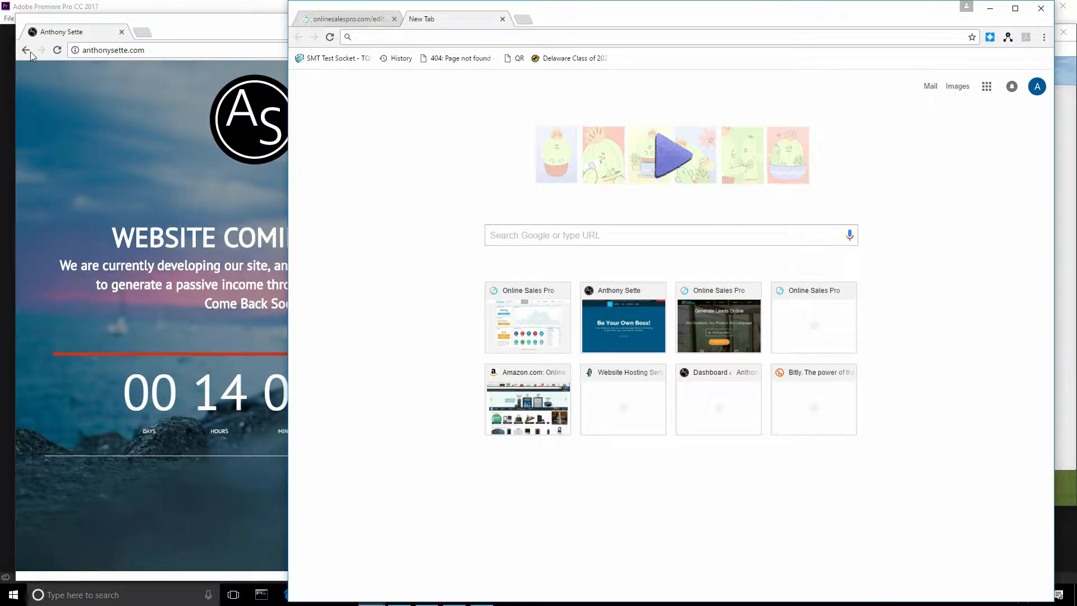
Step: Snap the anthonysette.com coming-soon window to the left half and the new tab window to the right
click(174, 32)
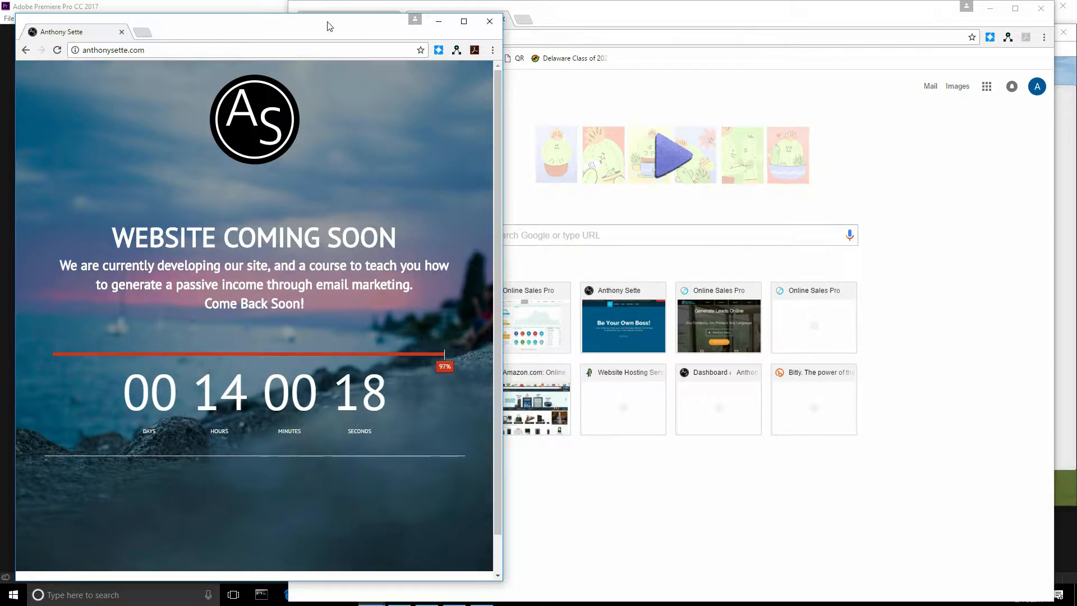
key(super+Left)
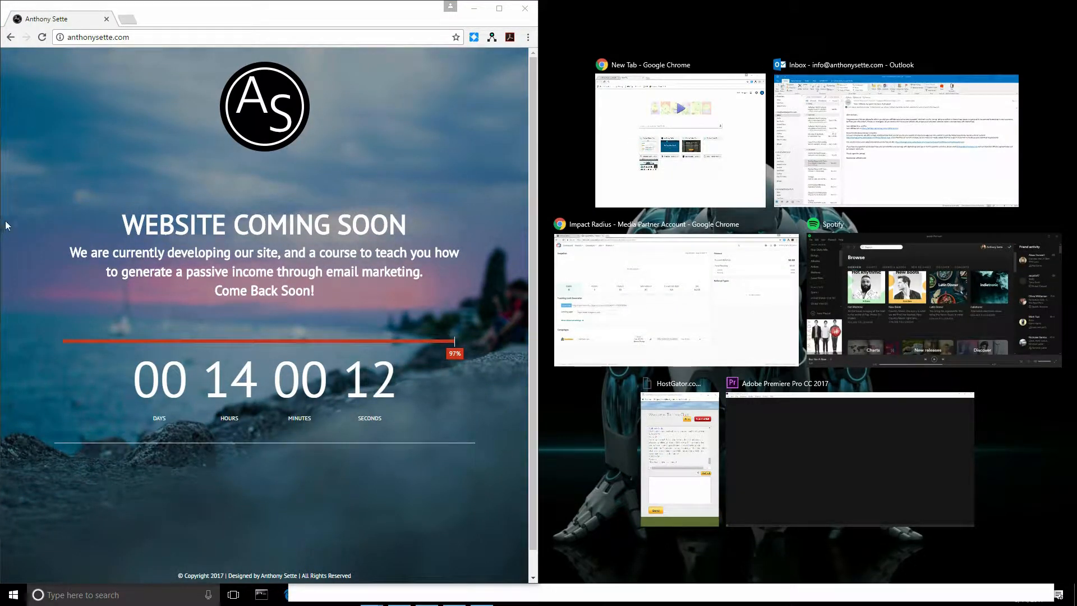
click(621, 67)
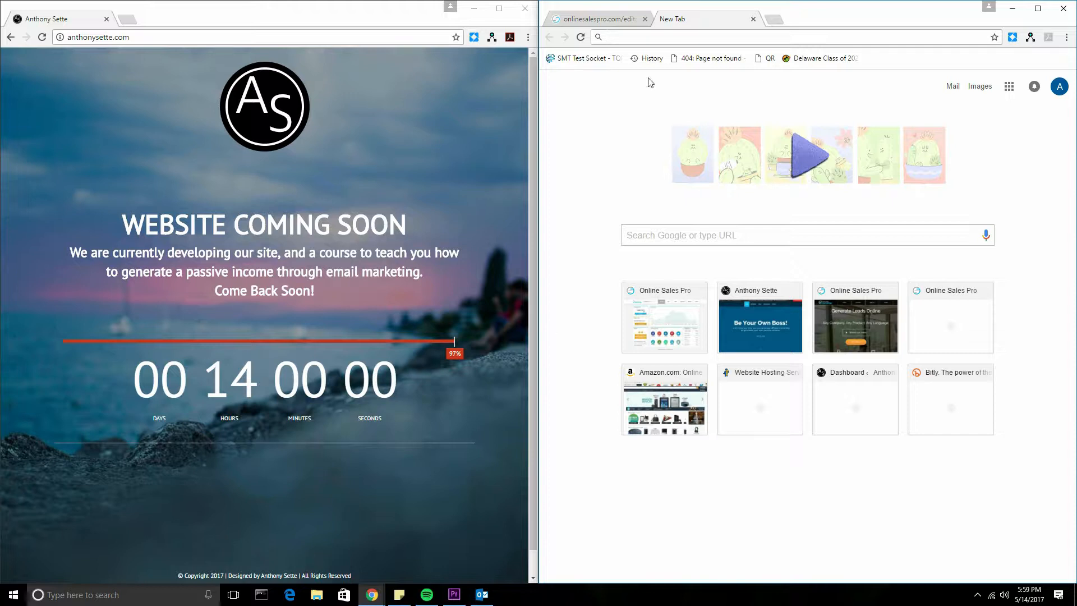
key(Return)
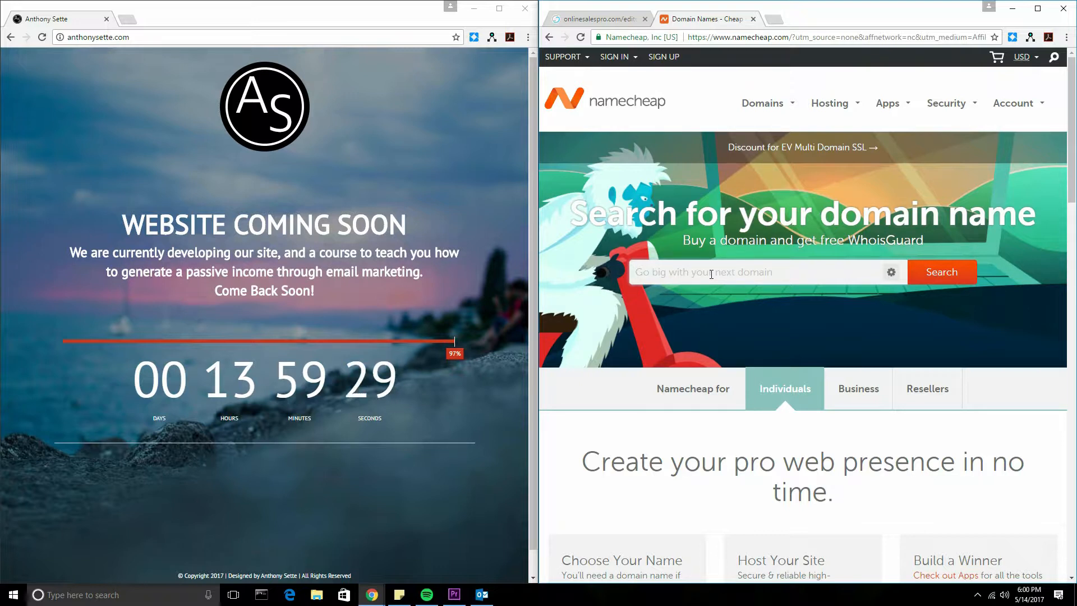
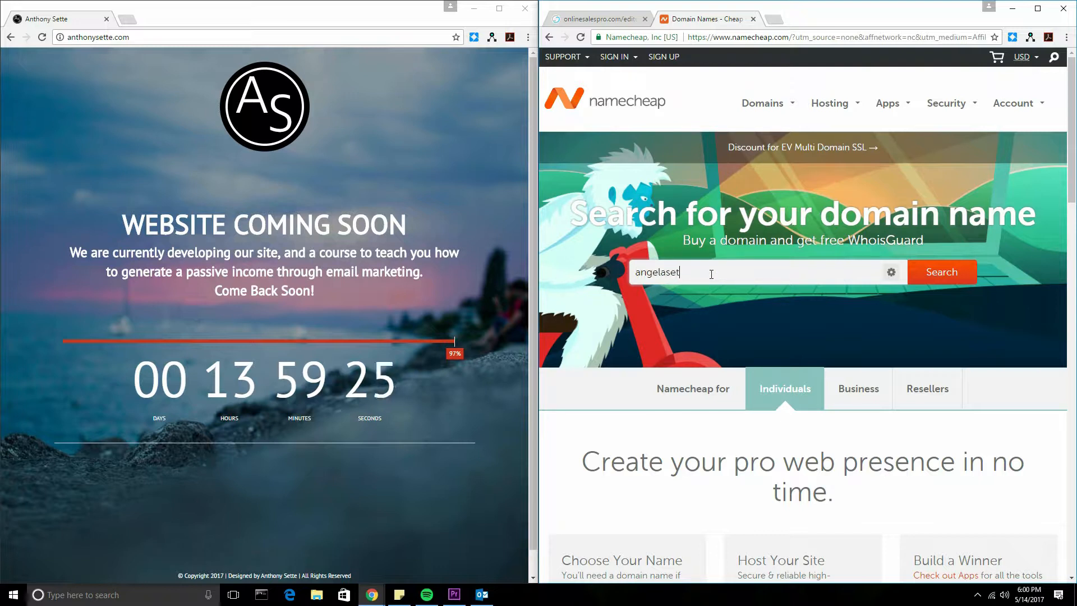
click(942, 272)
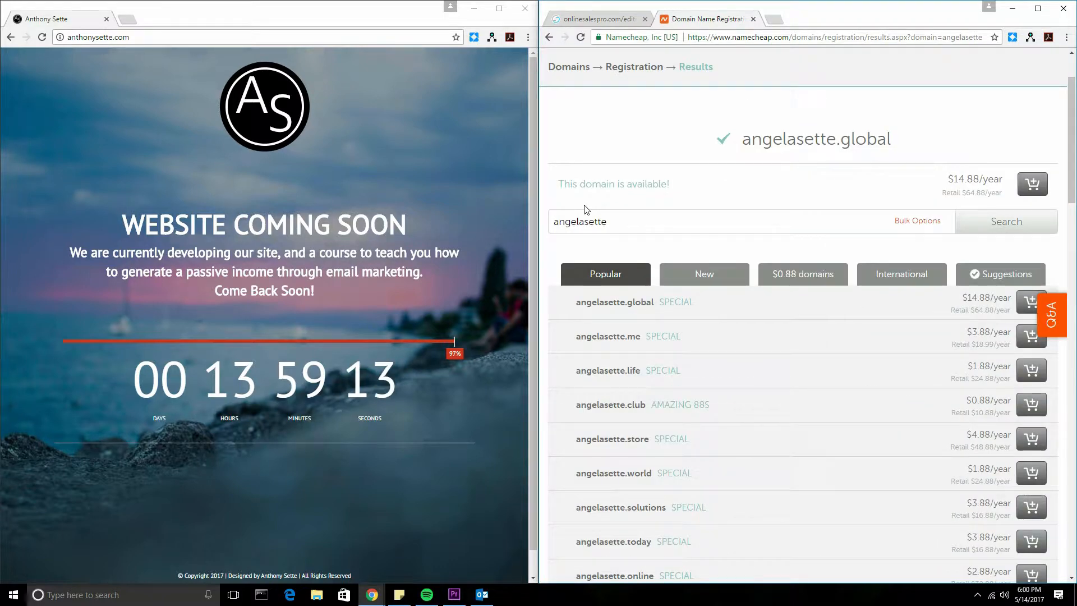
double_click(604, 214)
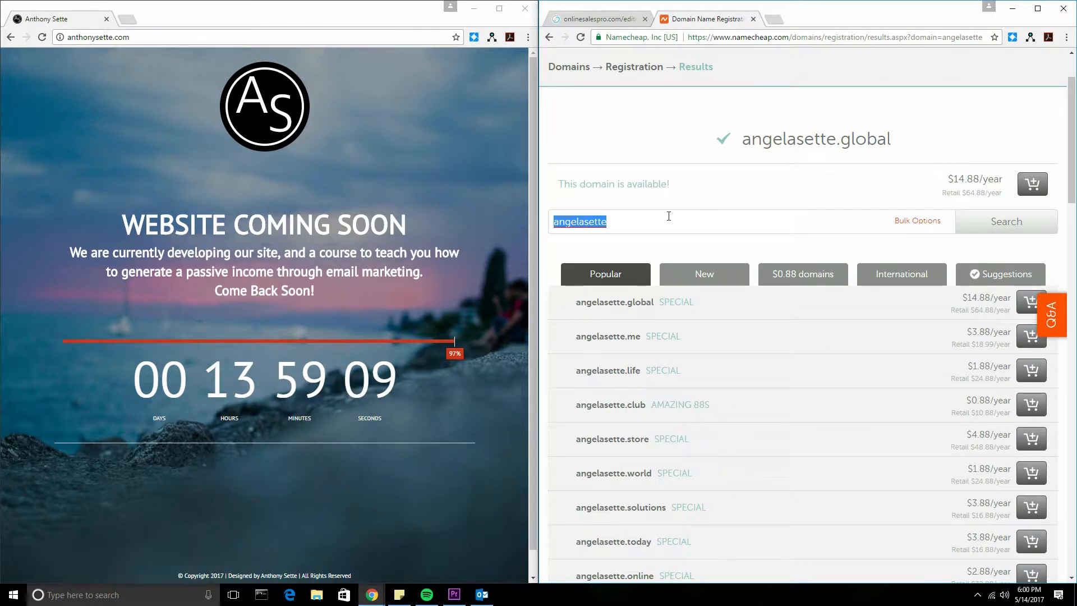
scroll(668, 216, down, 3)
scroll(706, 182, up, 2)
scroll(764, 119, down, 1)
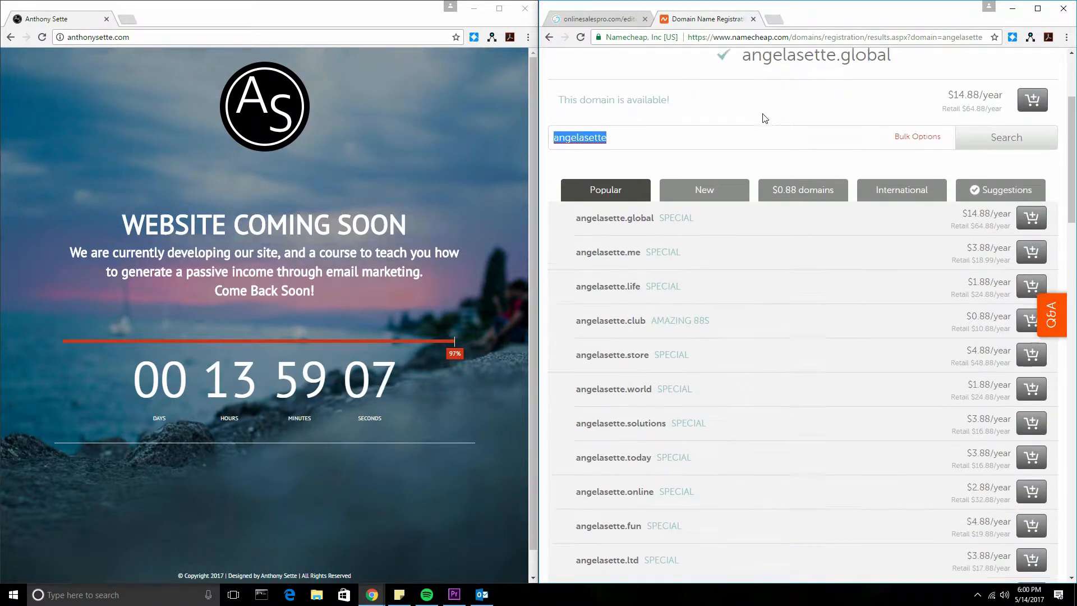
scroll(764, 118, down, 2)
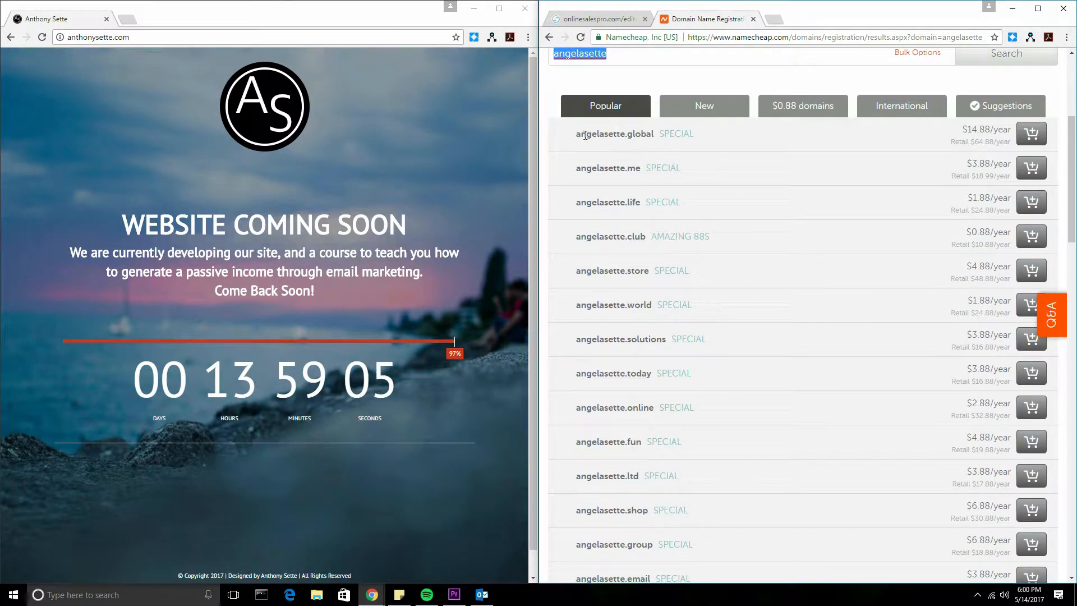
scroll(630, 92, down, 2)
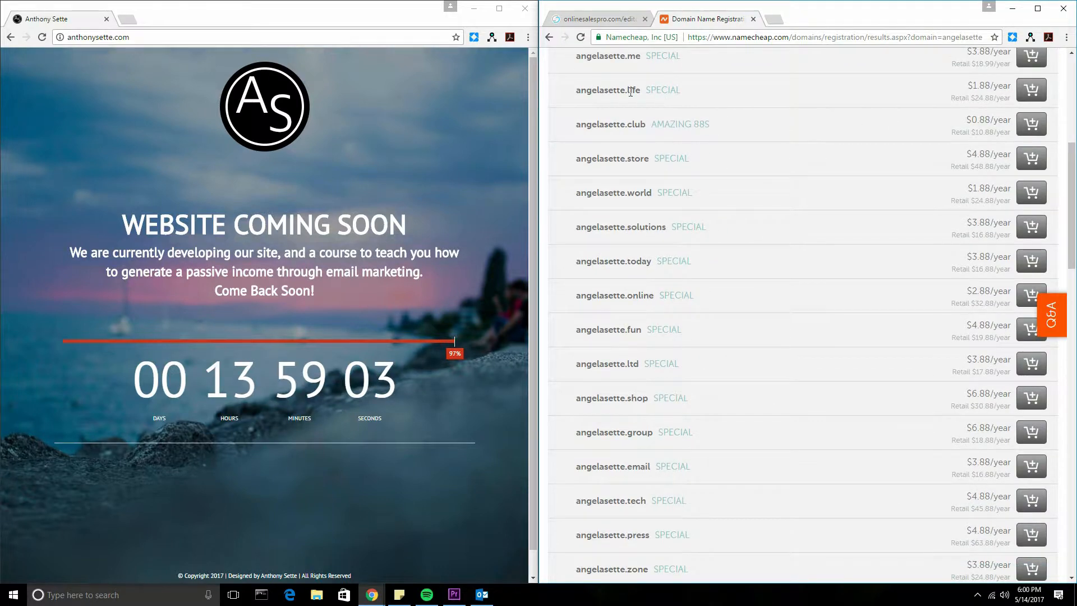
scroll(678, 170, up, 2)
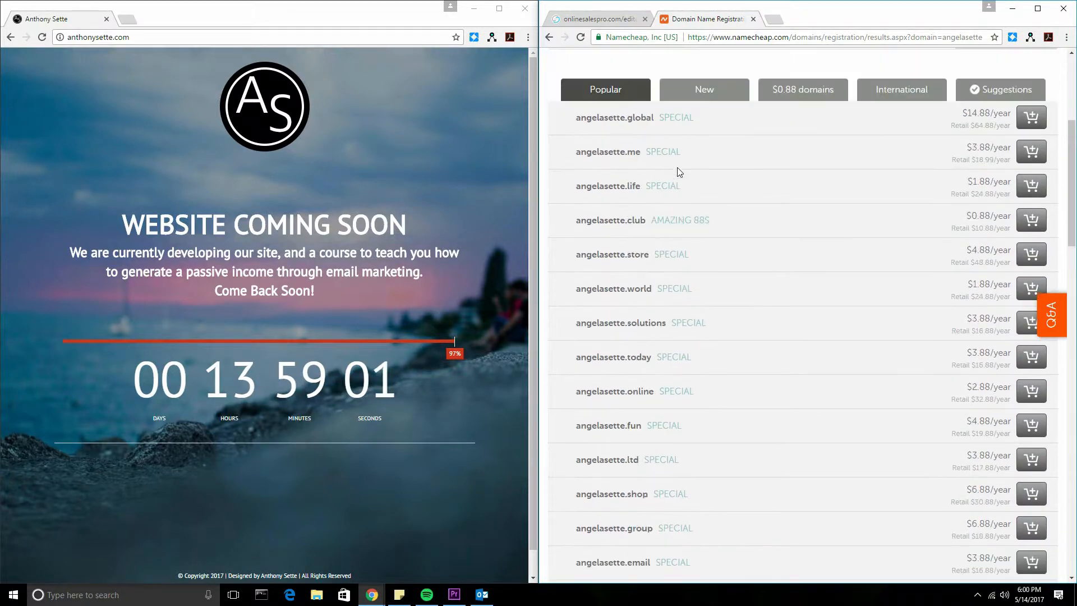
scroll(678, 171, up, 4)
click(808, 330)
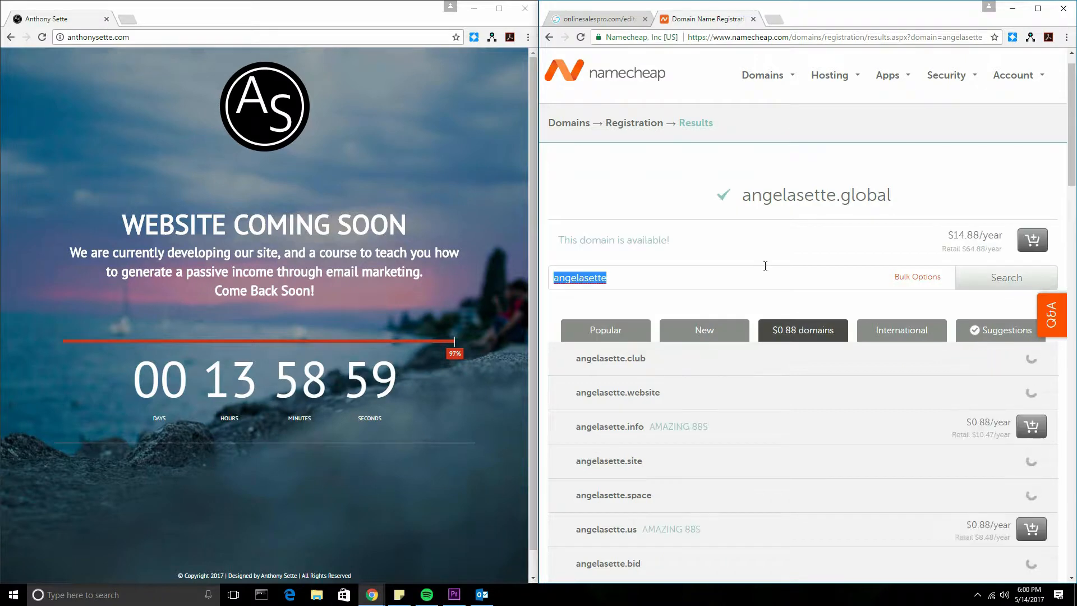
scroll(764, 265, down, 3)
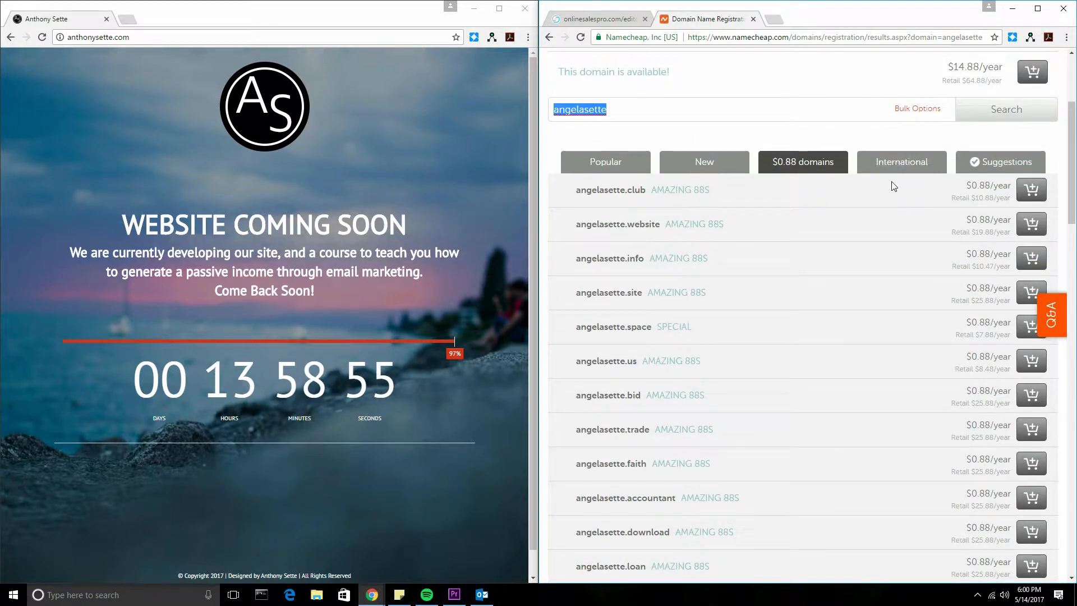
click(592, 163)
click(628, 116)
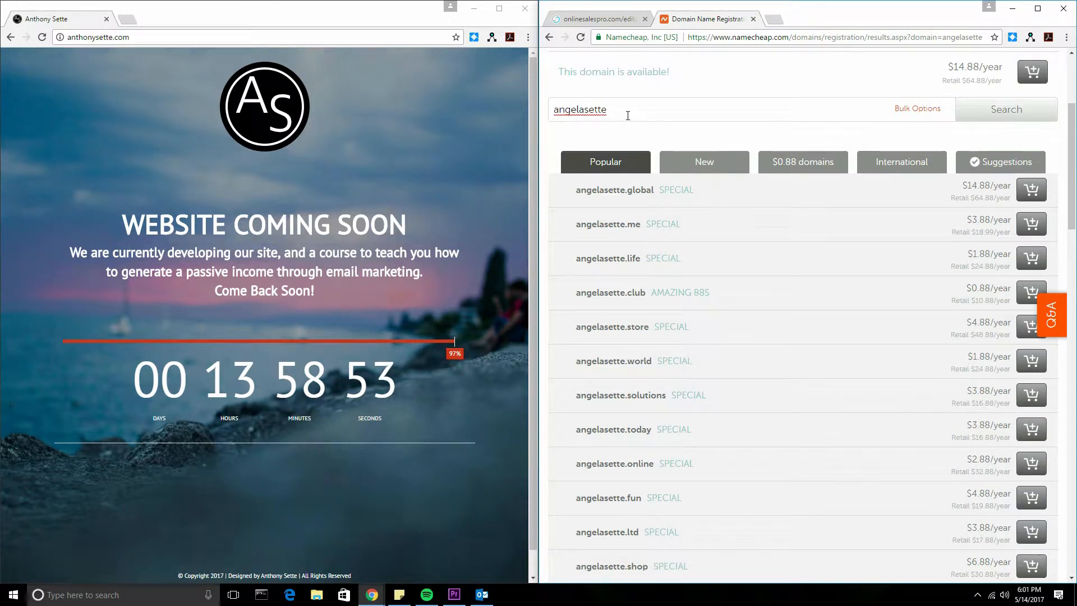
text(.com)
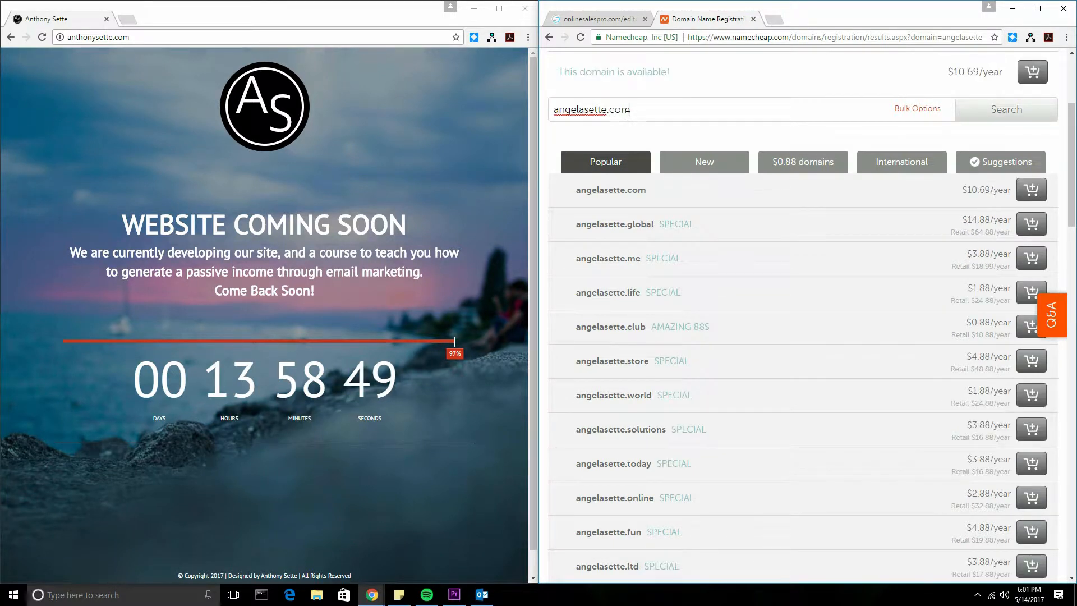
click(1035, 206)
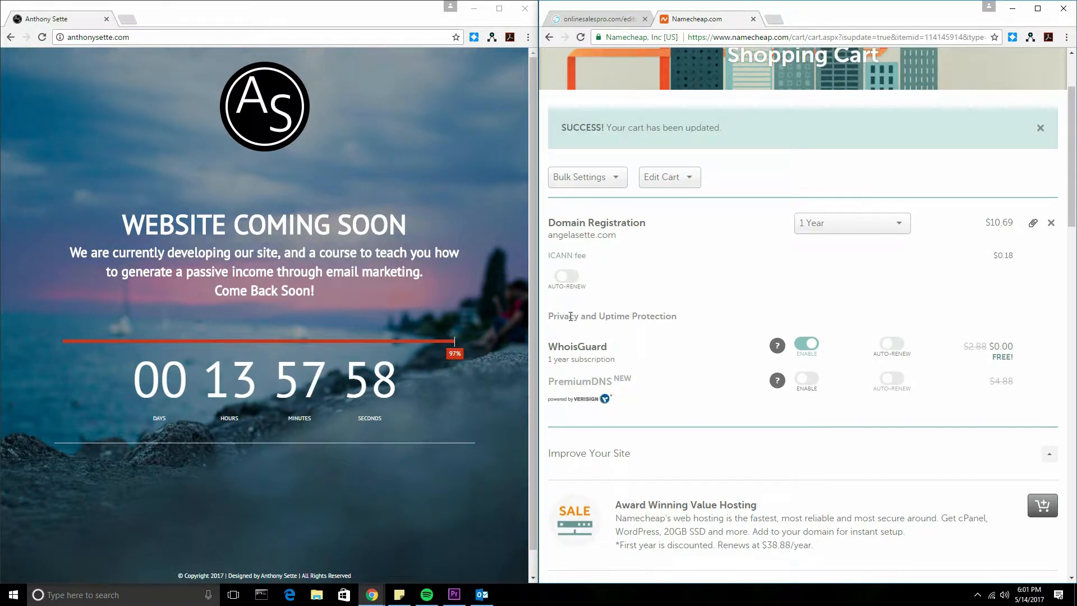
drag(566, 316, 721, 321)
click(646, 325)
drag(556, 346, 621, 352)
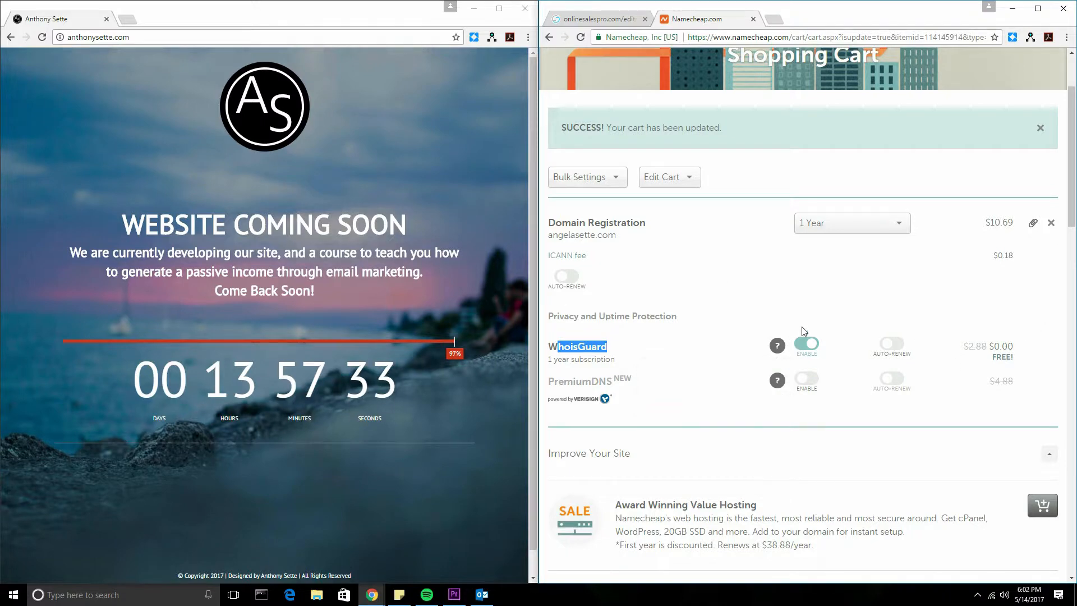
scroll(620, 289, down, 2)
click(619, 239)
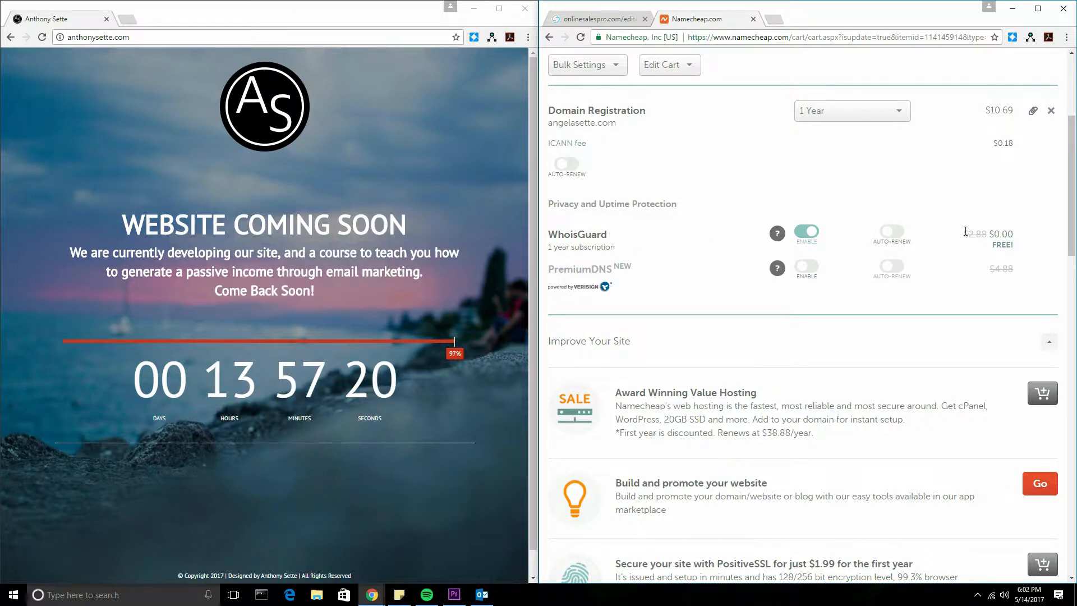
scroll(836, 264, down, 2)
scroll(816, 250, up, 3)
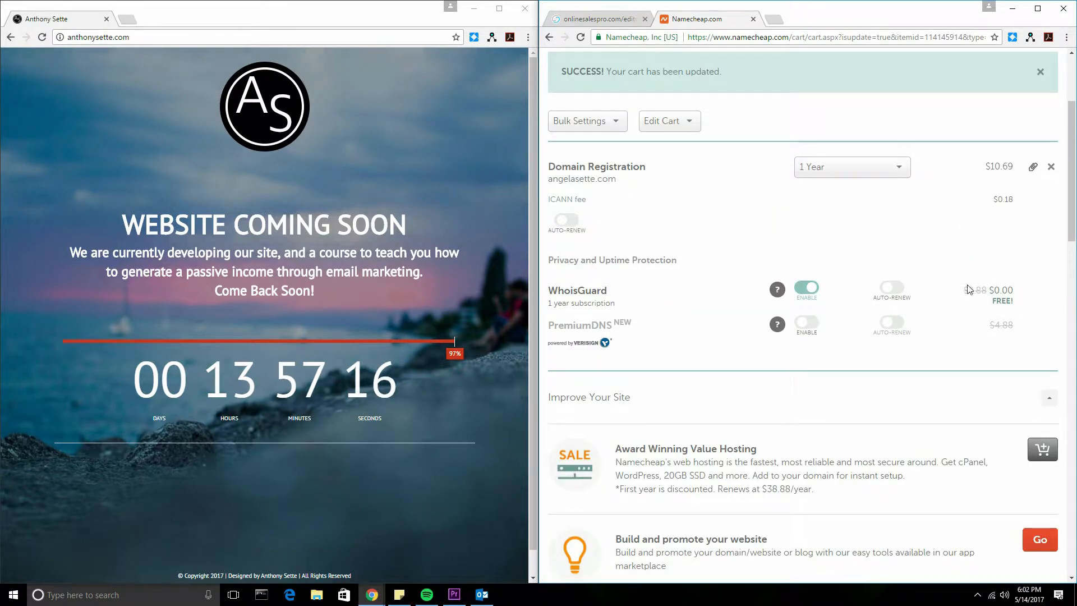
scroll(981, 258, down, 1)
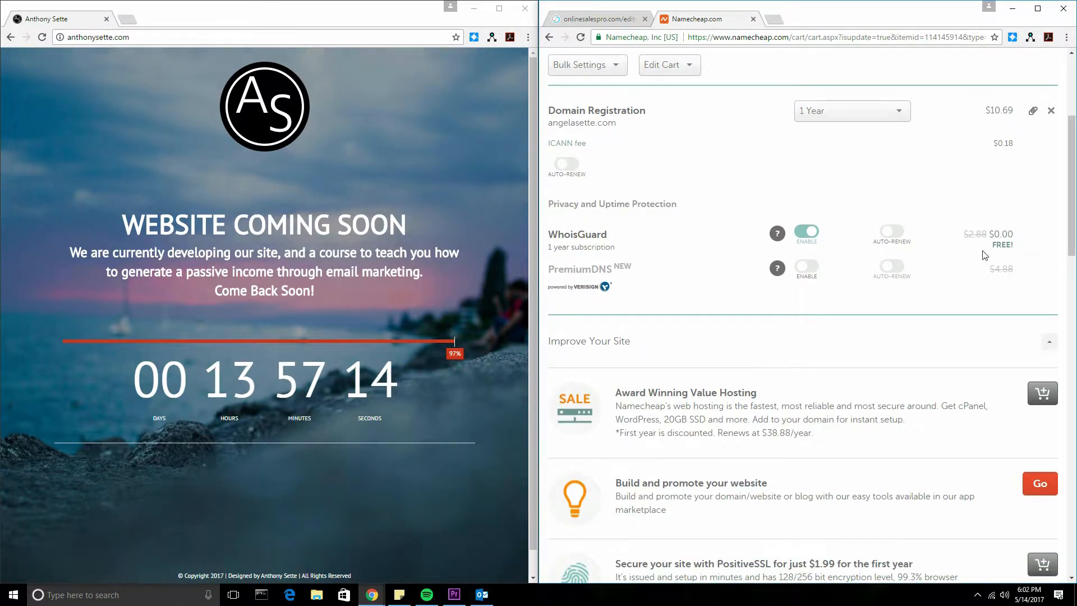
scroll(864, 238, down, 12)
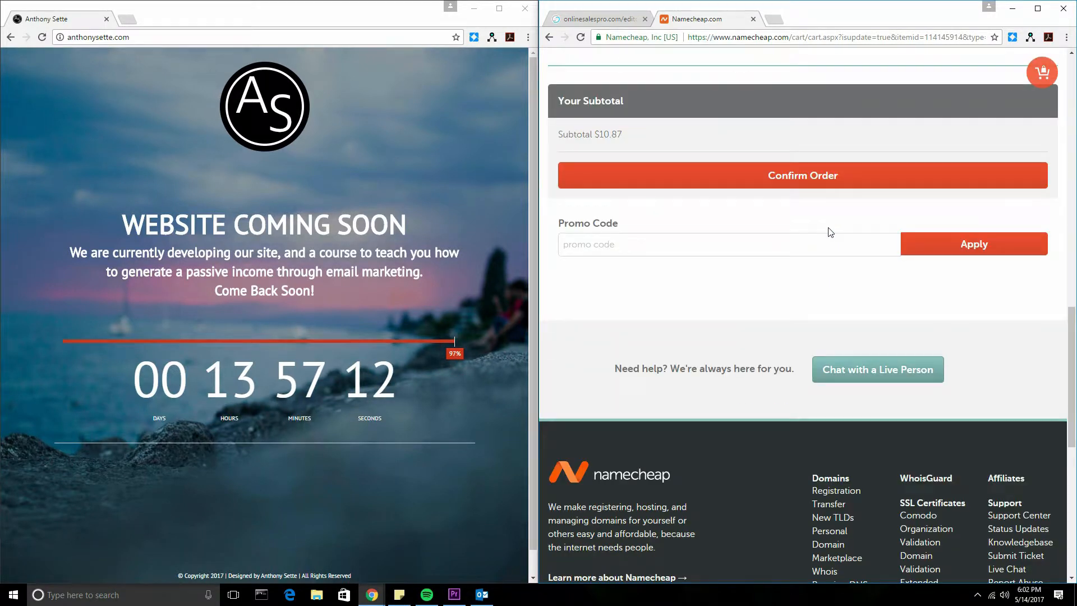
scroll(831, 231, up, 1)
click(744, 240)
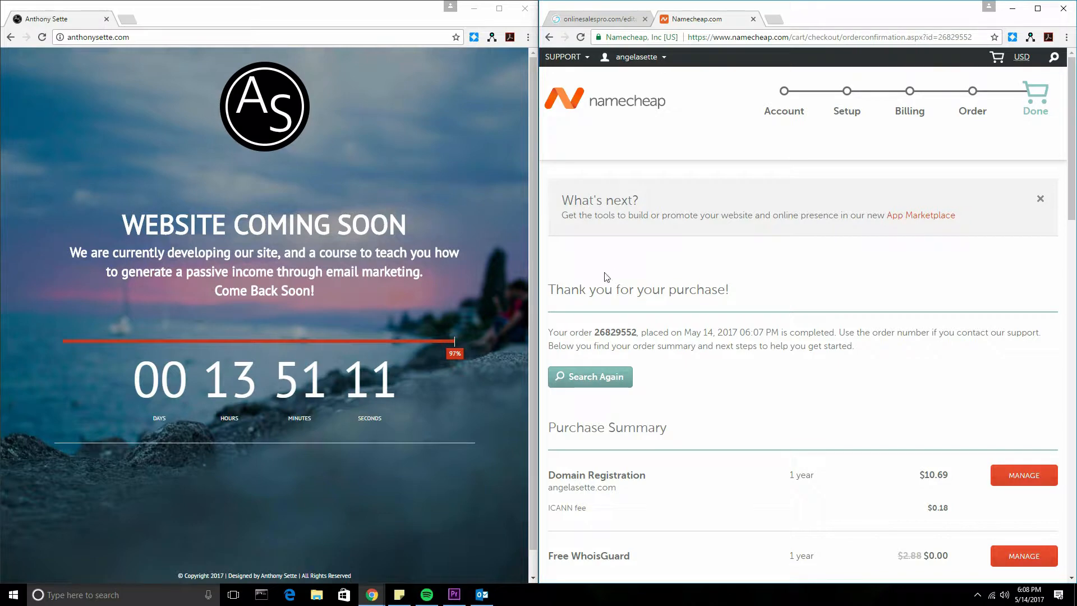
drag(665, 290, 852, 288)
drag(594, 333, 769, 346)
click(900, 340)
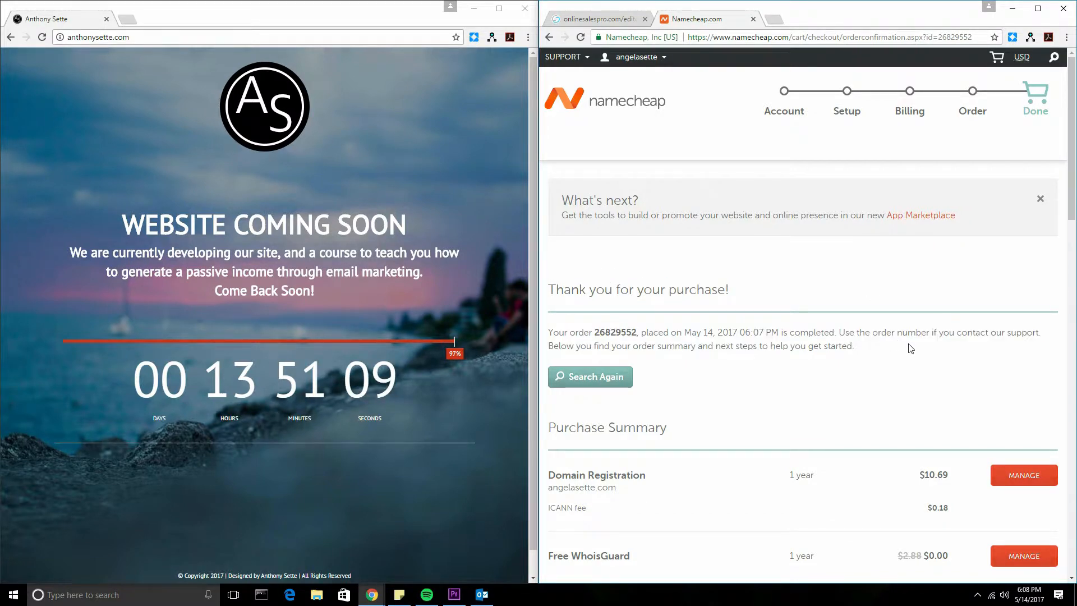
drag(915, 333, 894, 350)
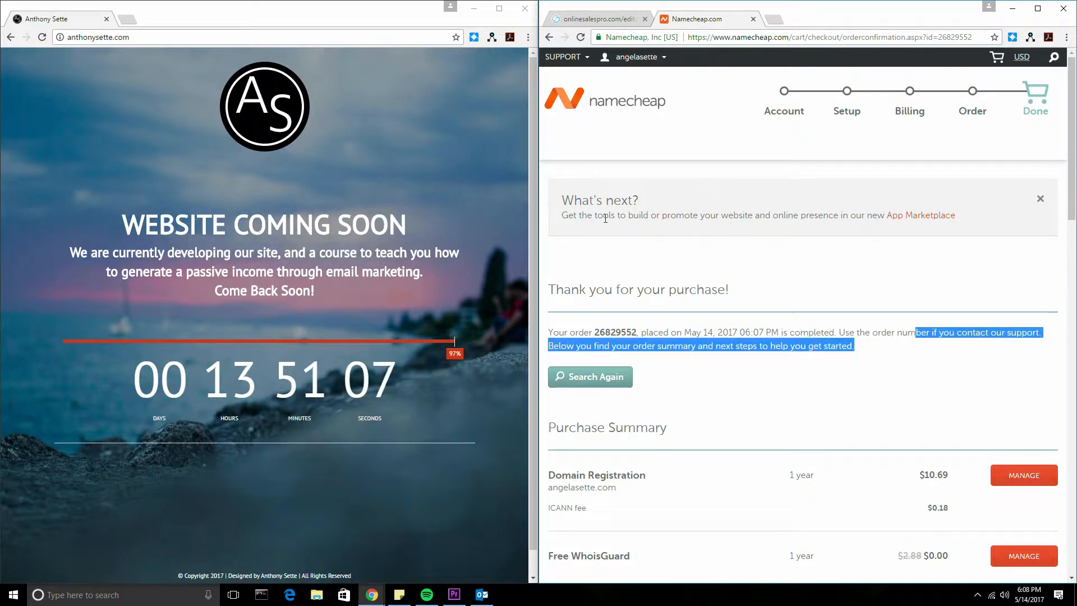
scroll(722, 314, down, 3)
click(1032, 307)
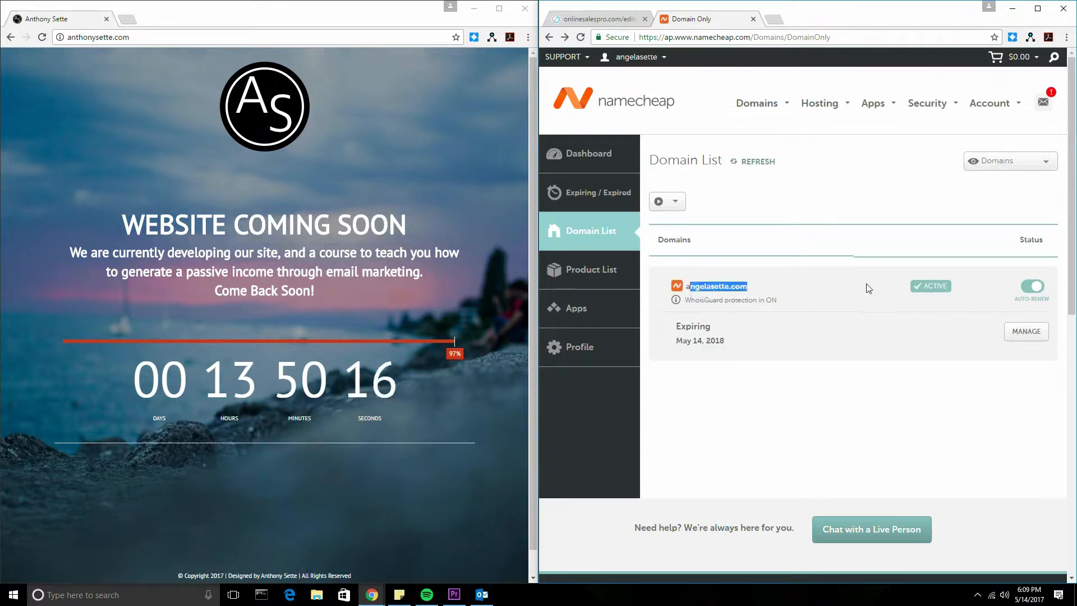
click(1020, 336)
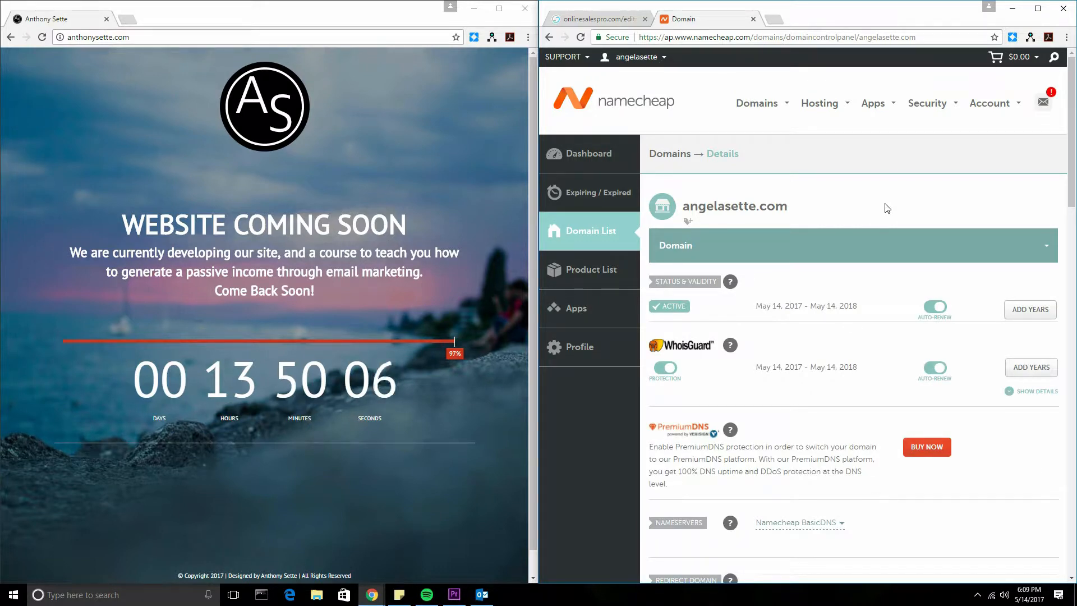
scroll(880, 168, down, 4)
scroll(909, 118, up, 2)
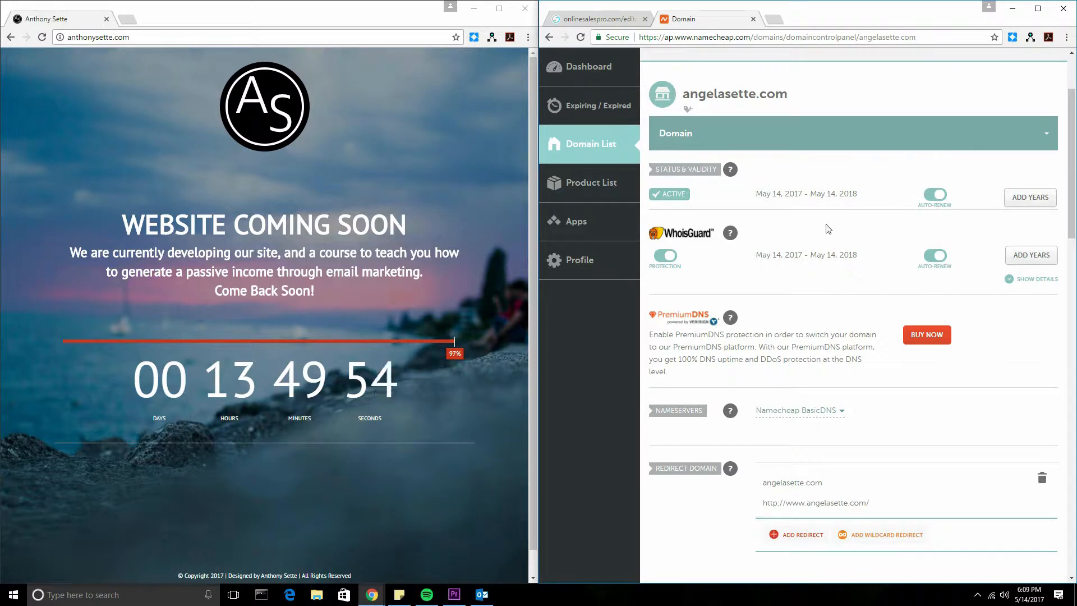
scroll(790, 219, down, 3)
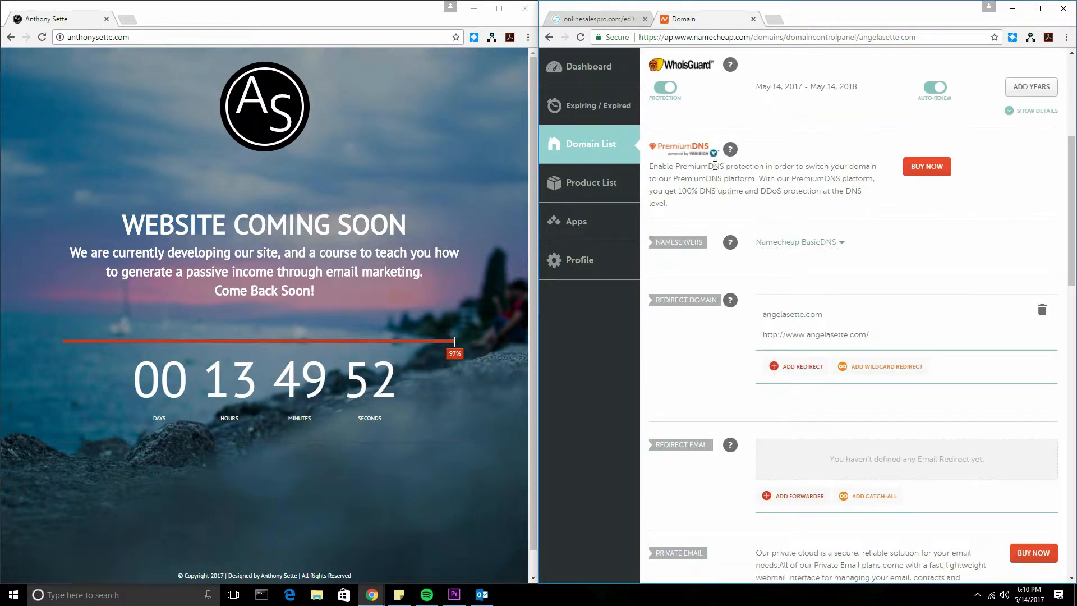
scroll(880, 110, down, 1)
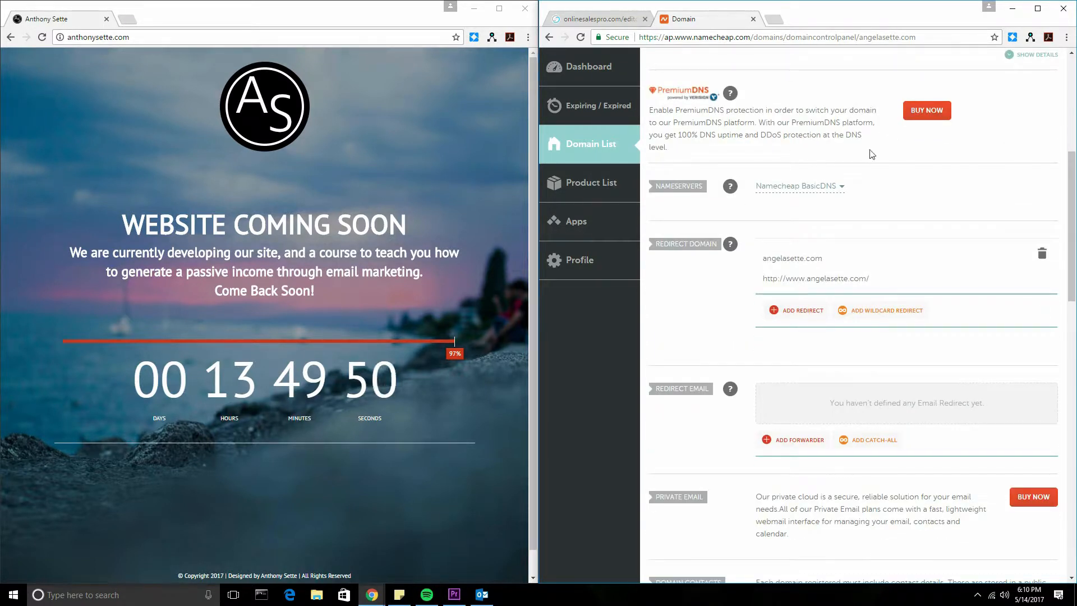
scroll(932, 154, down, 1)
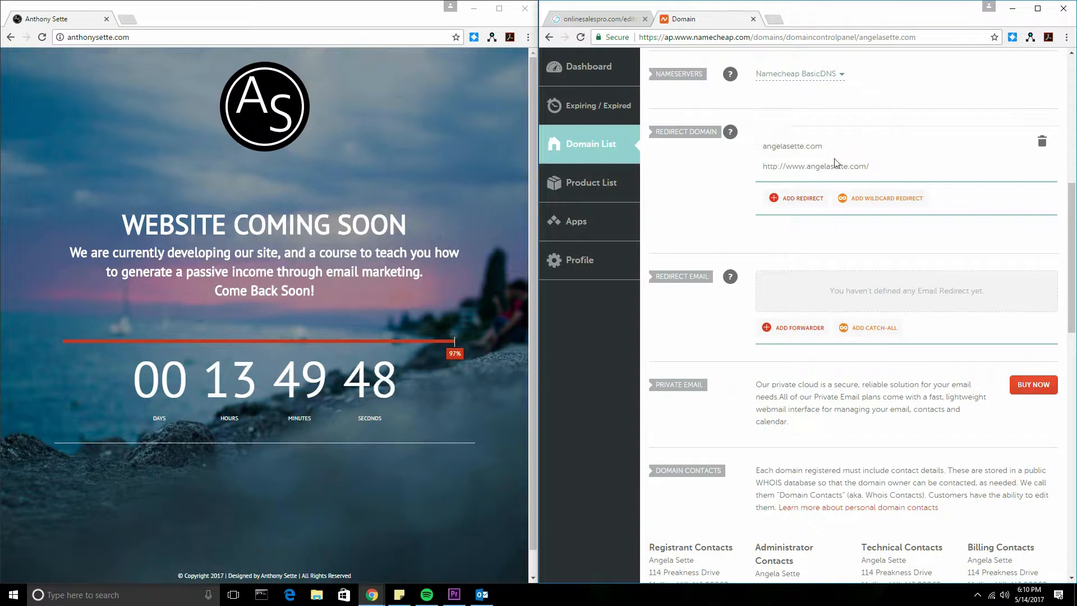
click(819, 147)
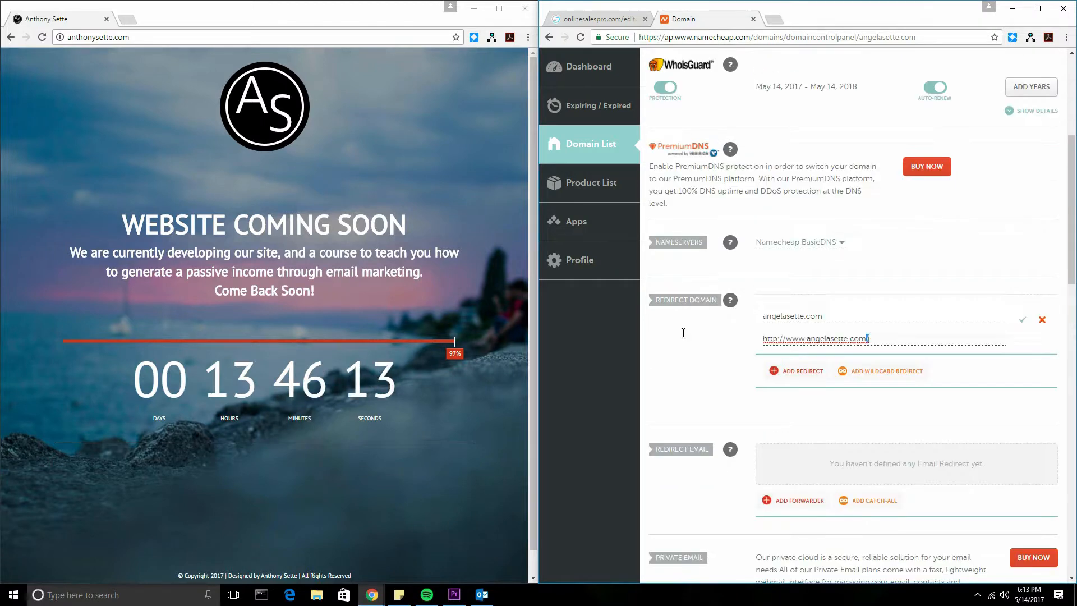
drag(683, 336, 868, 338)
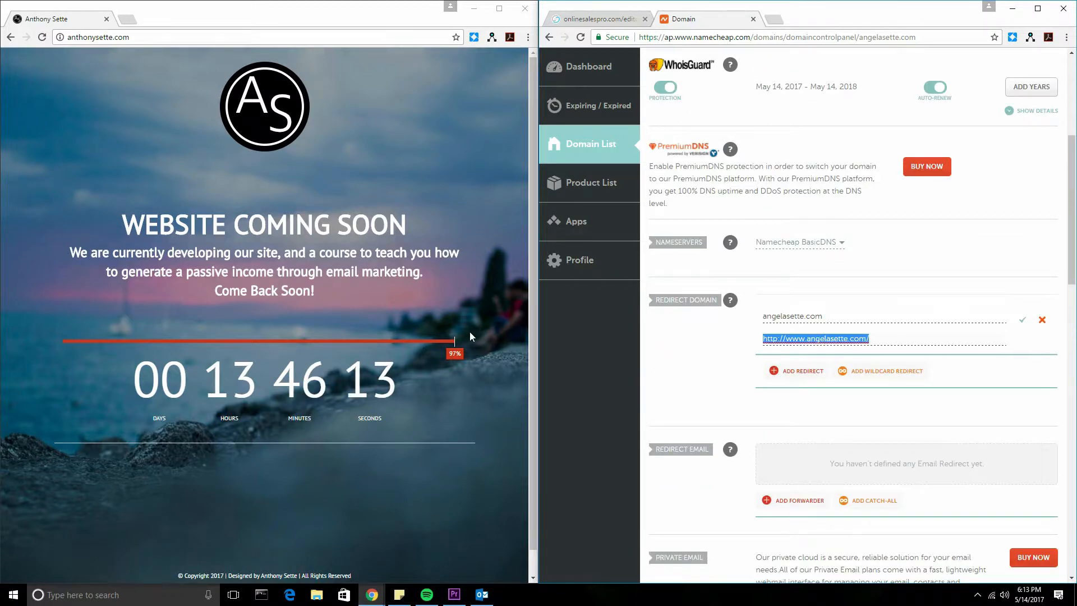
scroll(704, 163, up, 2)
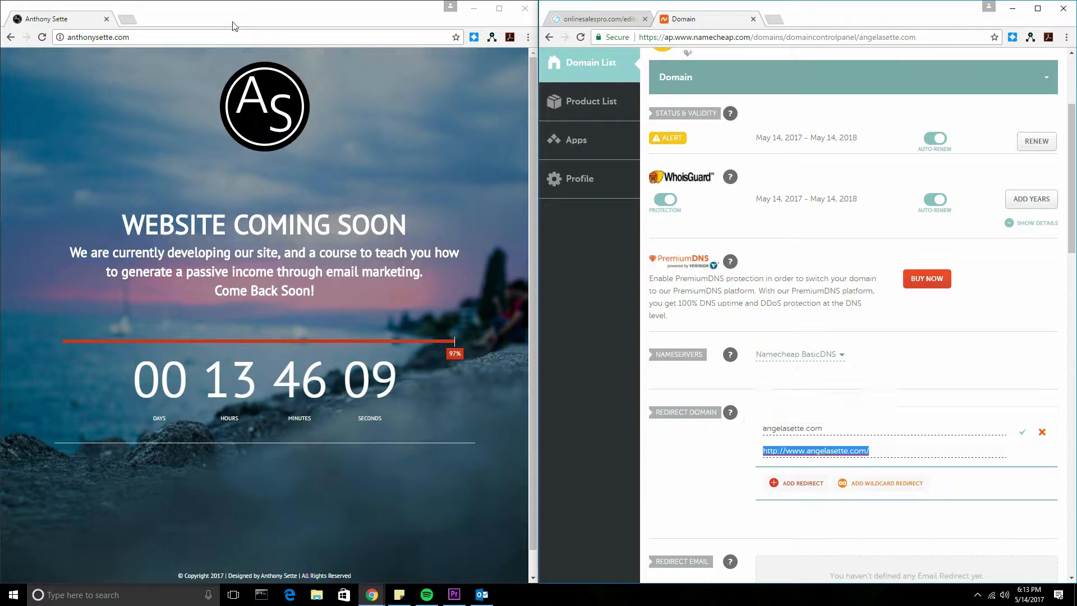
click(595, 19)
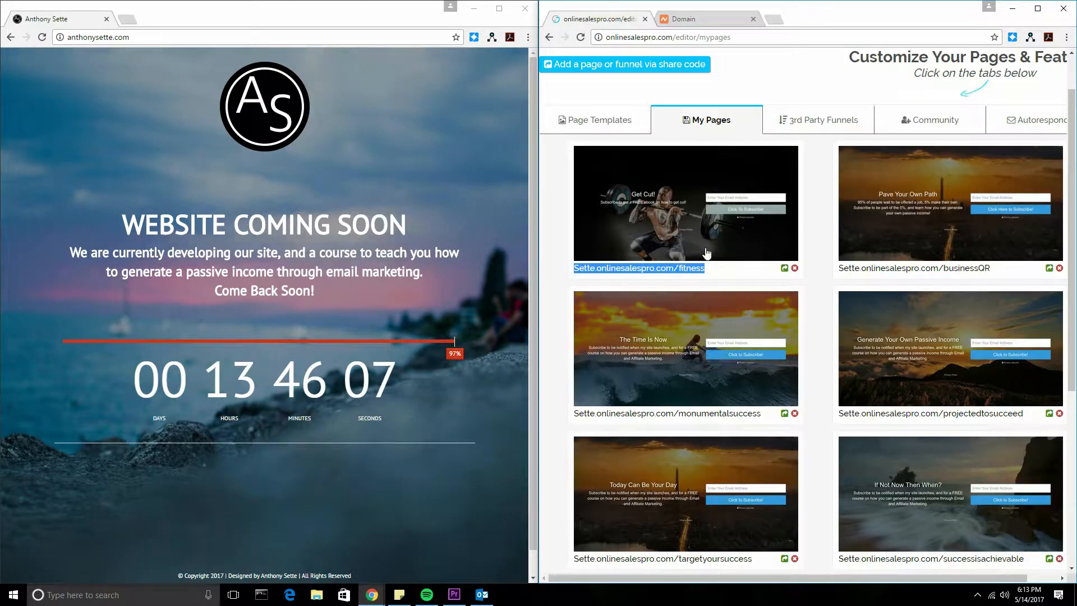
Step: Copy the fitness page URL from My Pages and load it in a new tab to verify it
click(717, 16)
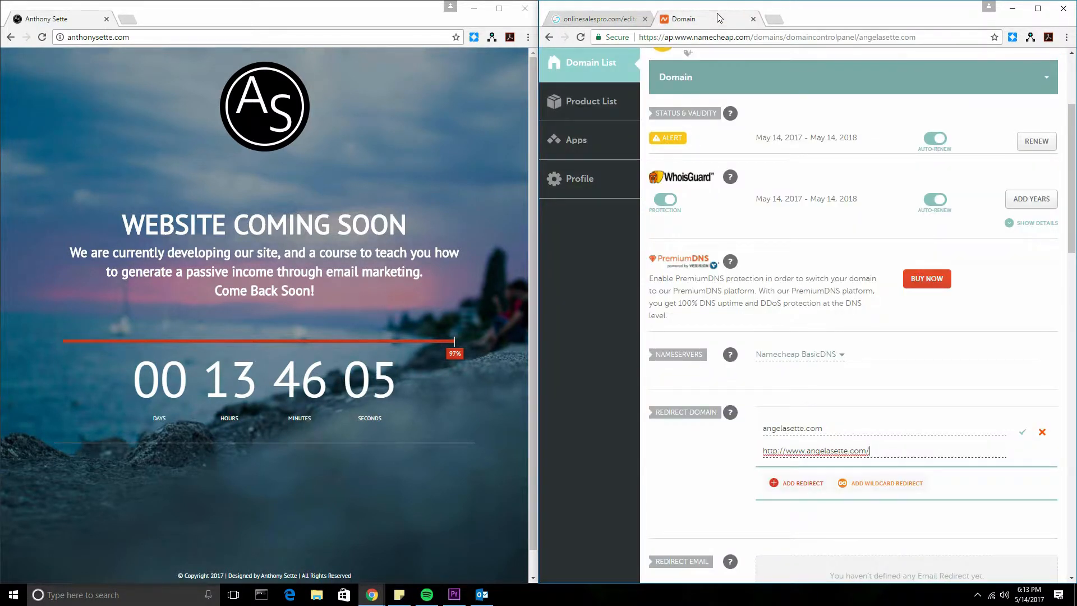
click(583, 24)
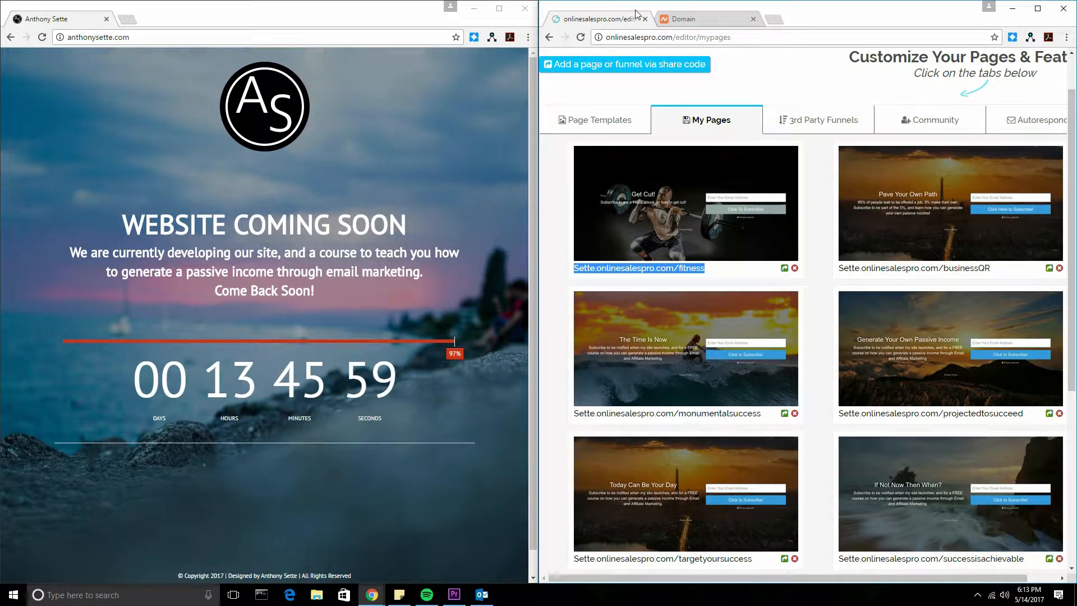
drag(708, 270, 572, 268)
key(ctrl+c)
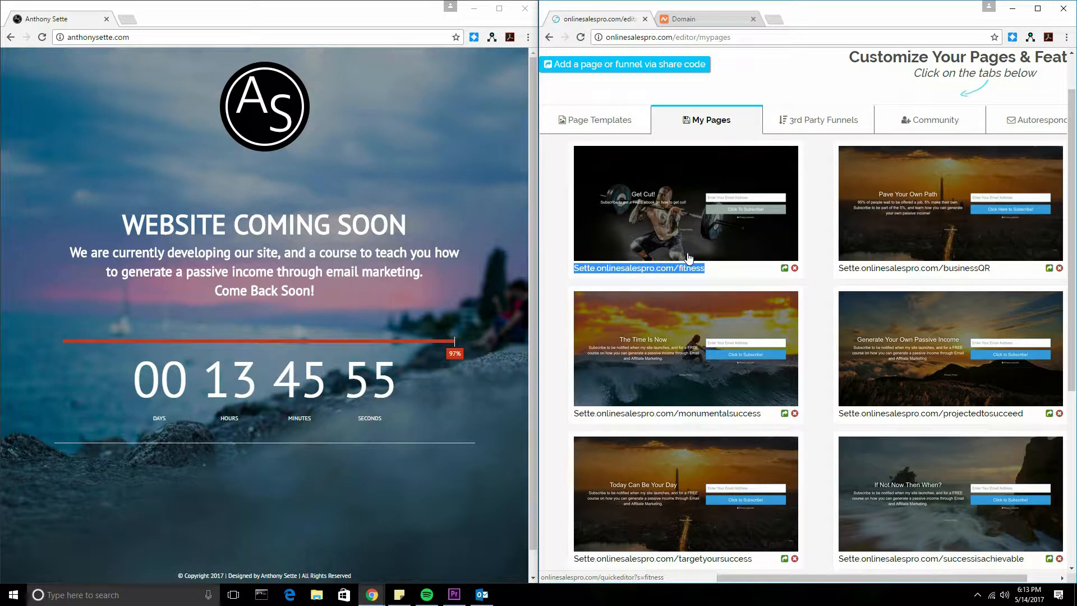
click(778, 24)
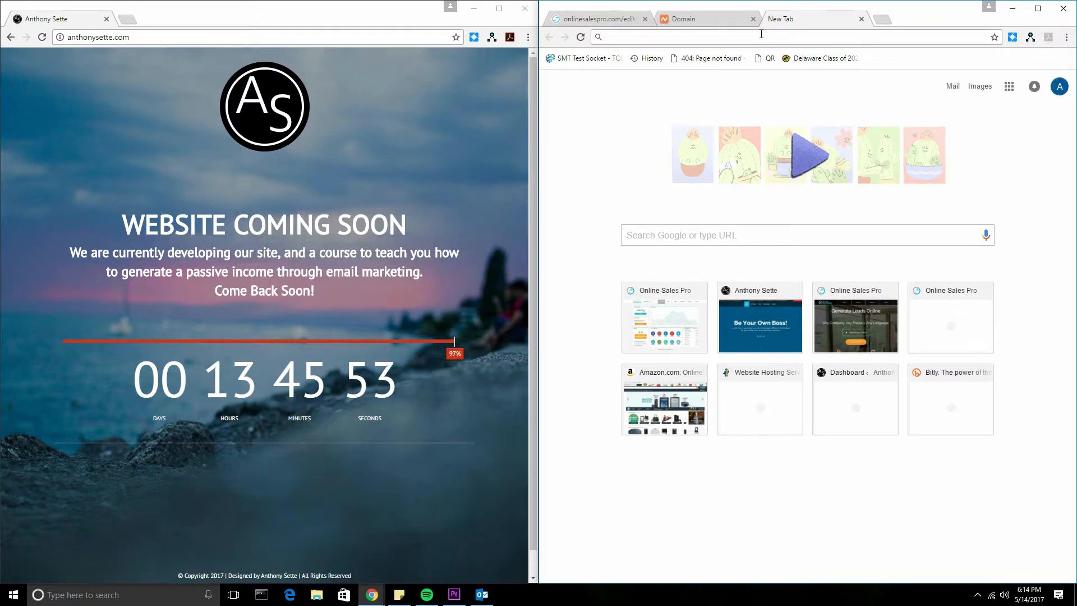
key(ctrl+v)
key(Return)
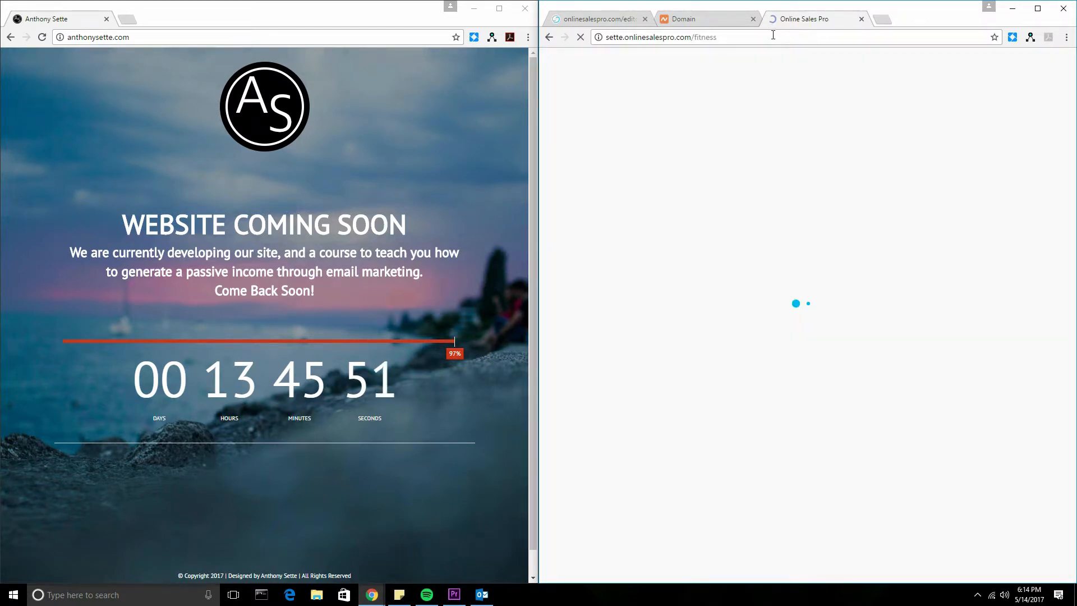
click(746, 32)
key(ctrl+c)
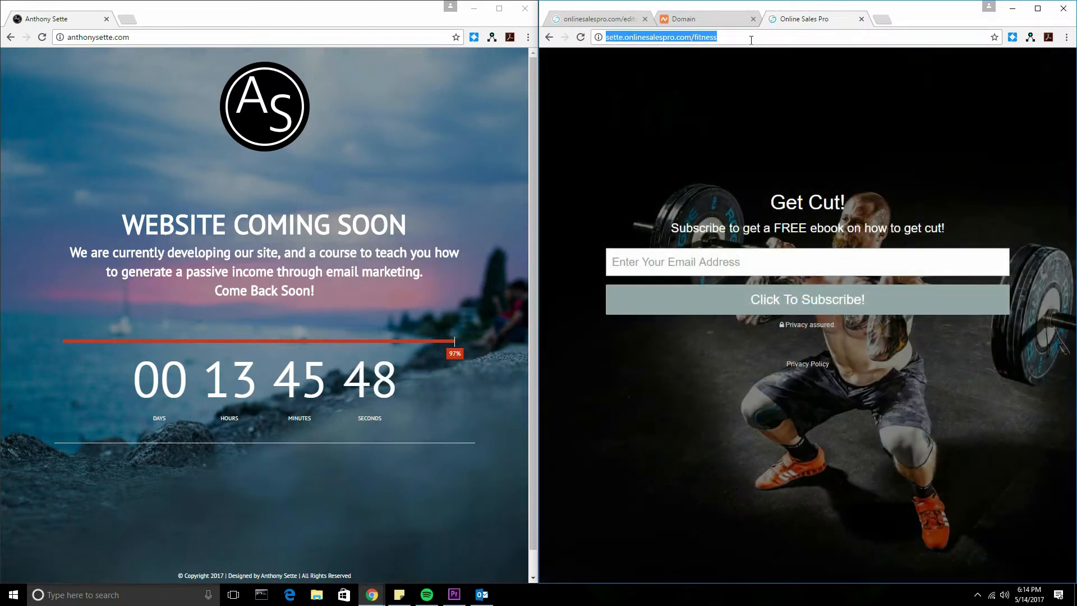
click(689, 20)
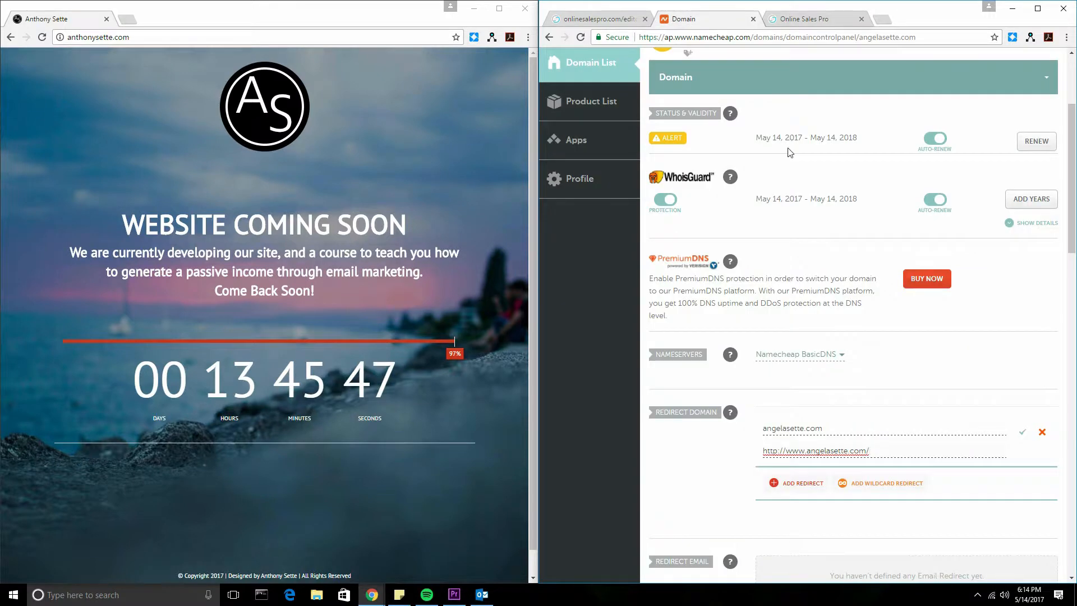
scroll(886, 393, down, 1)
key(ctrl+a)
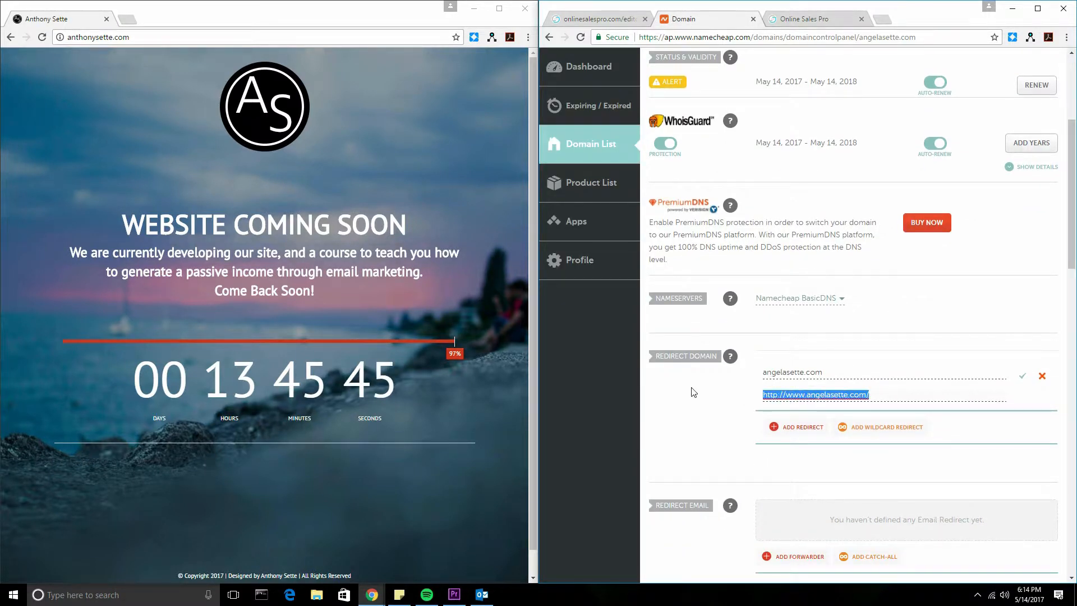
key(ctrl+v)
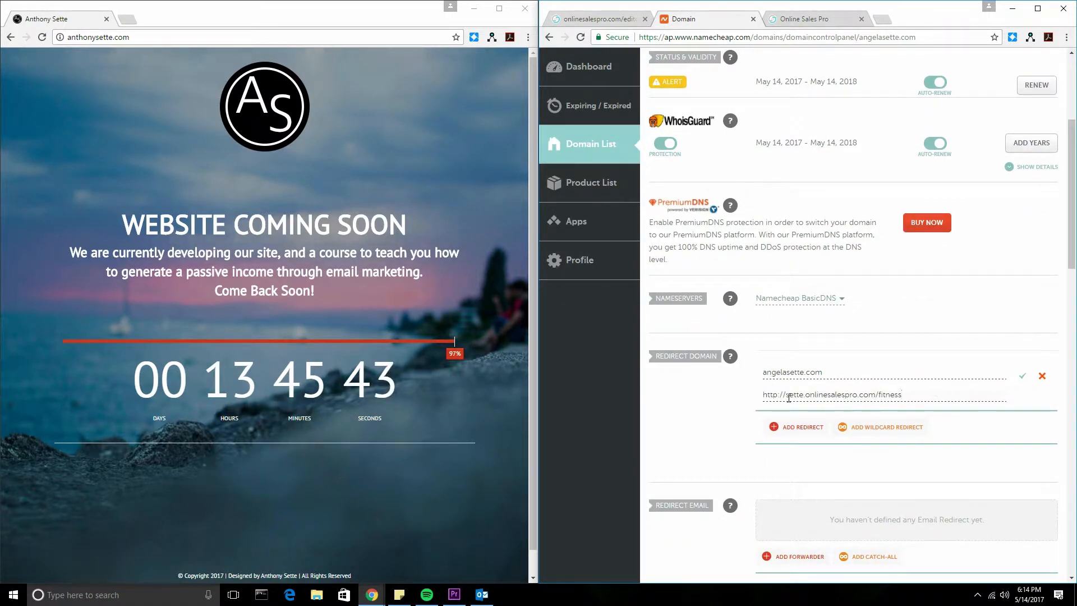
scroll(914, 394, down, 1)
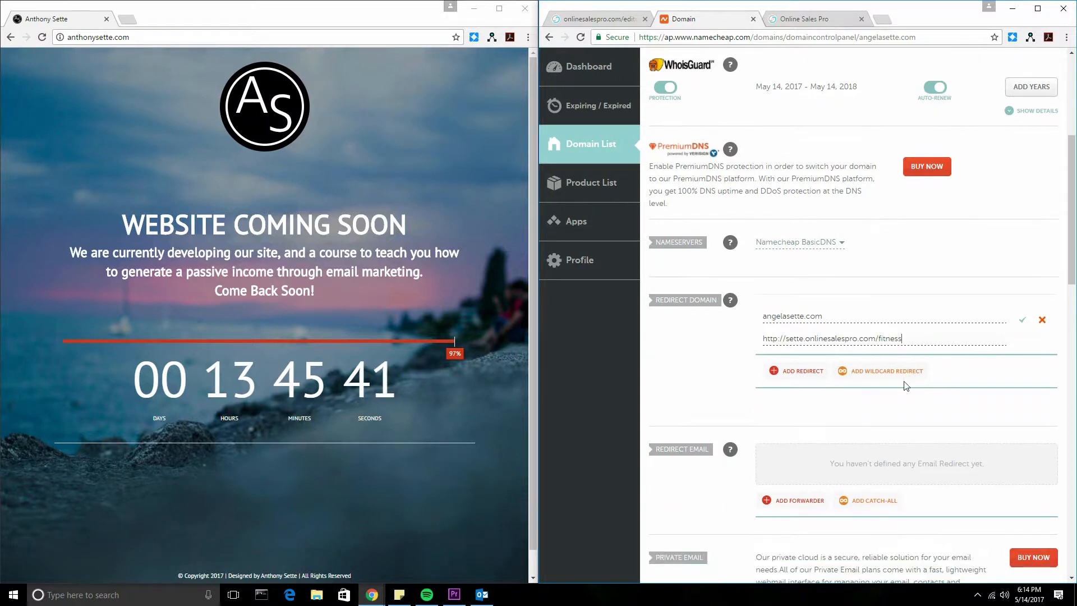
scroll(915, 394, down, 2)
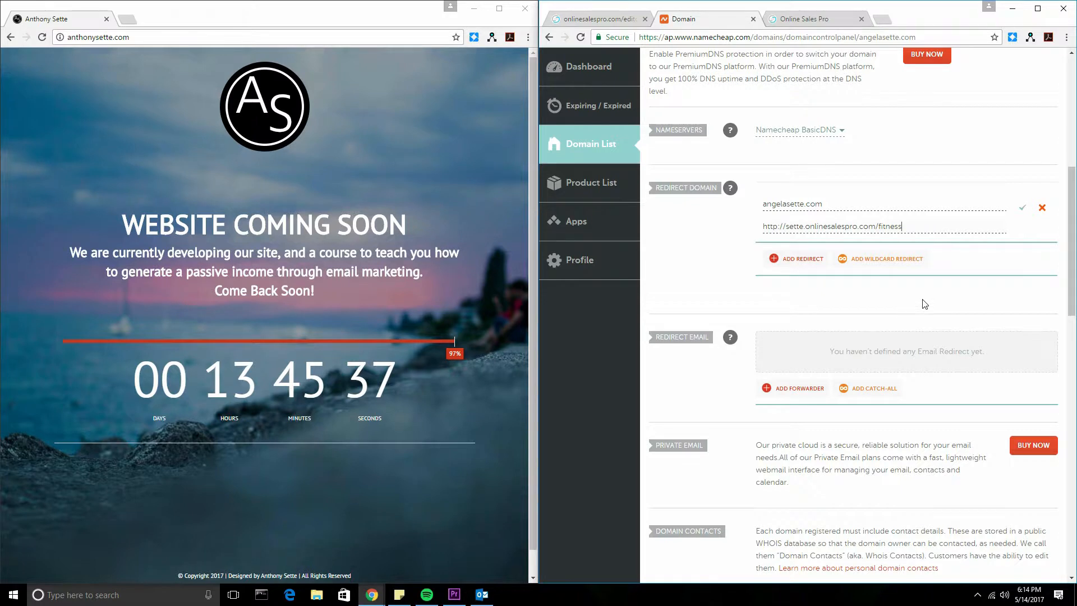
click(1024, 210)
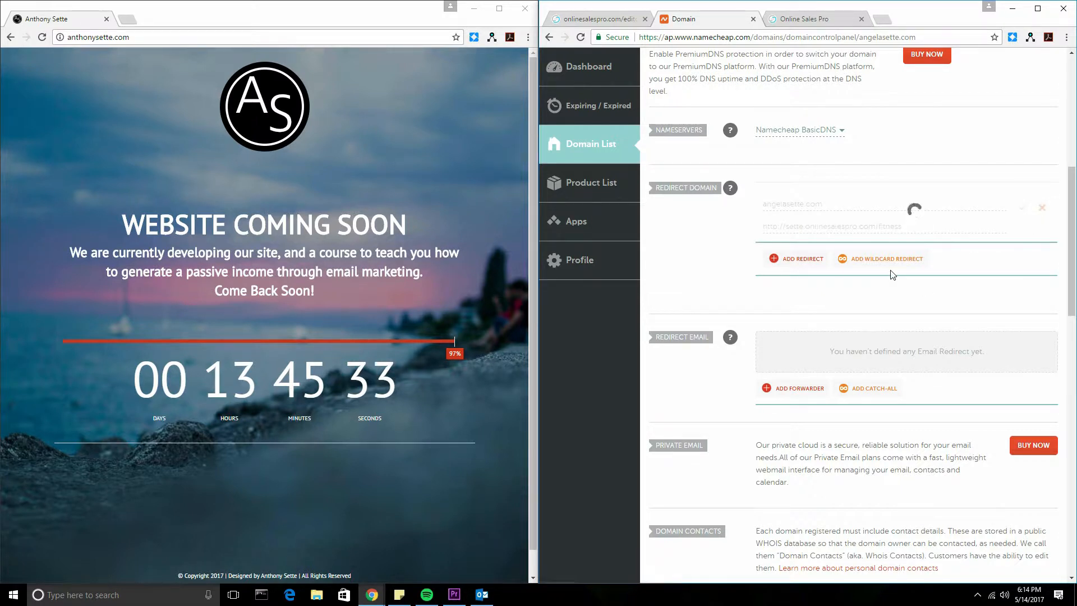
scroll(838, 227, down, 2)
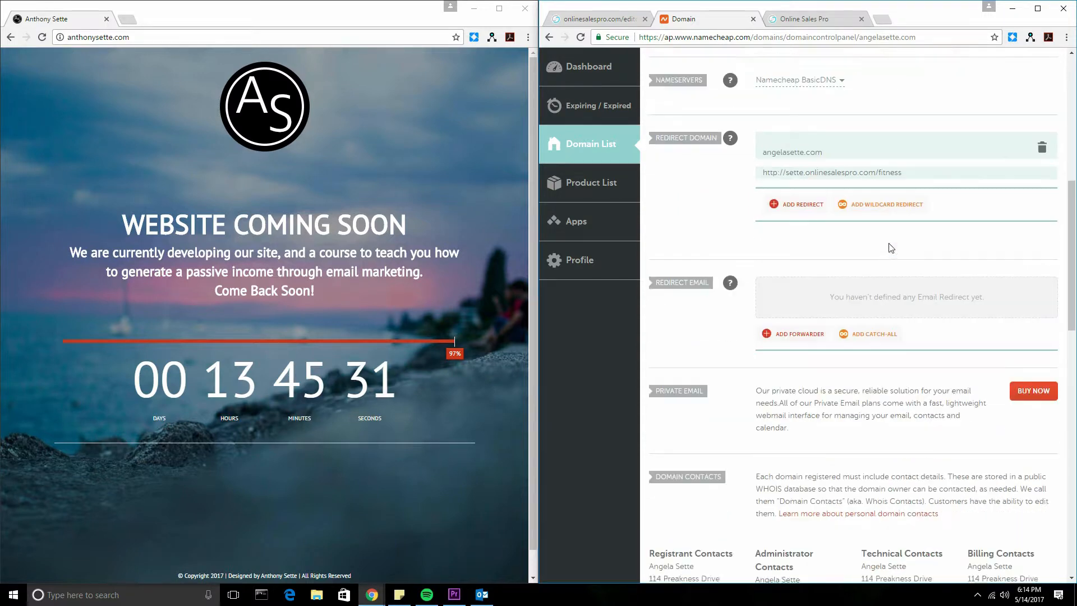
scroll(841, 121, up, 3)
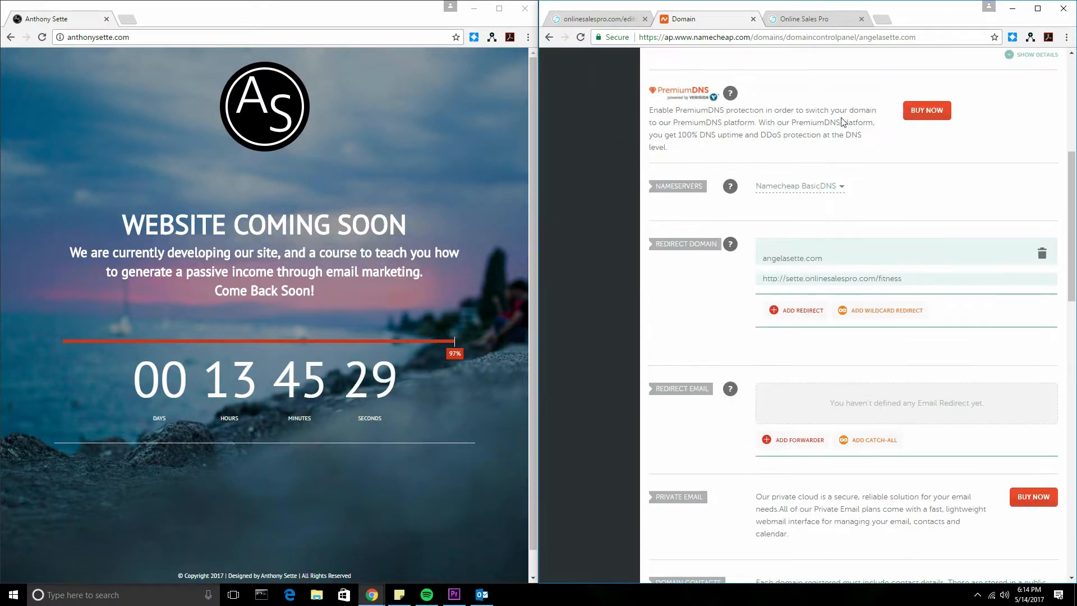
click(803, 22)
click(803, 37)
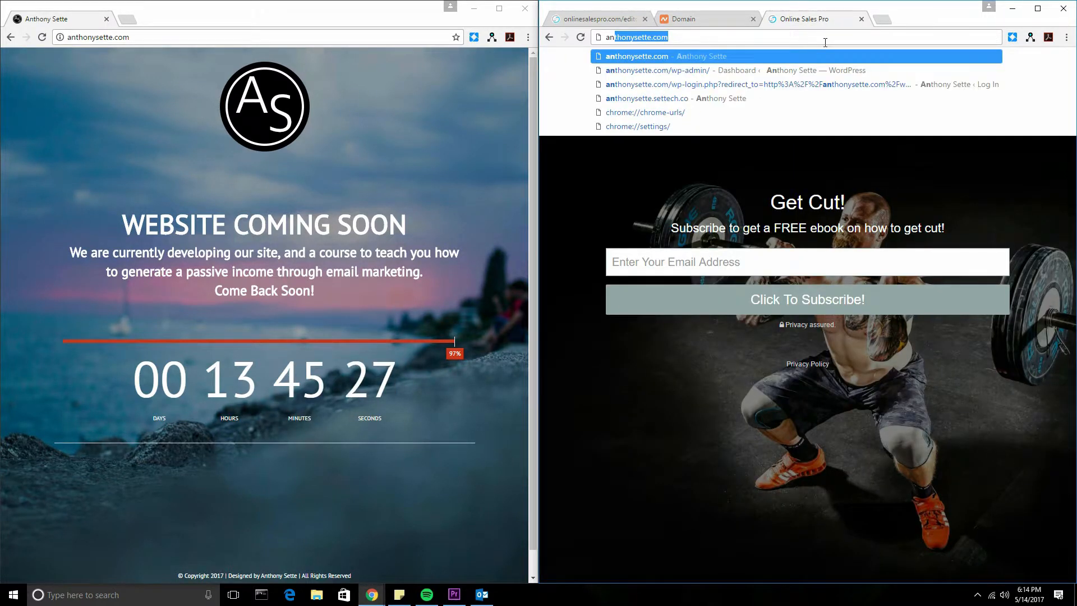
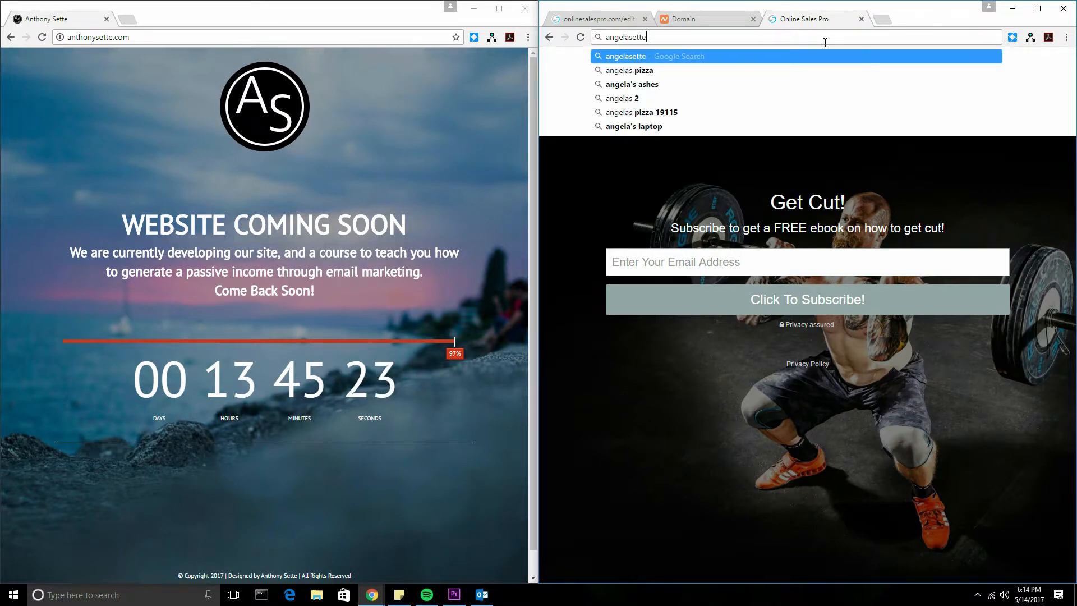
key(Return)
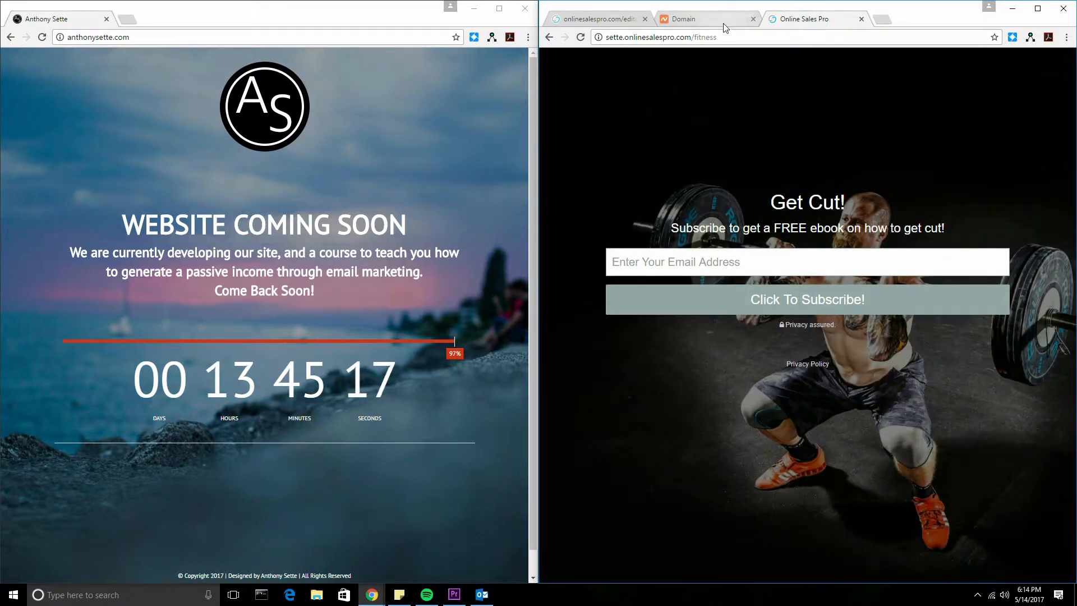
click(695, 19)
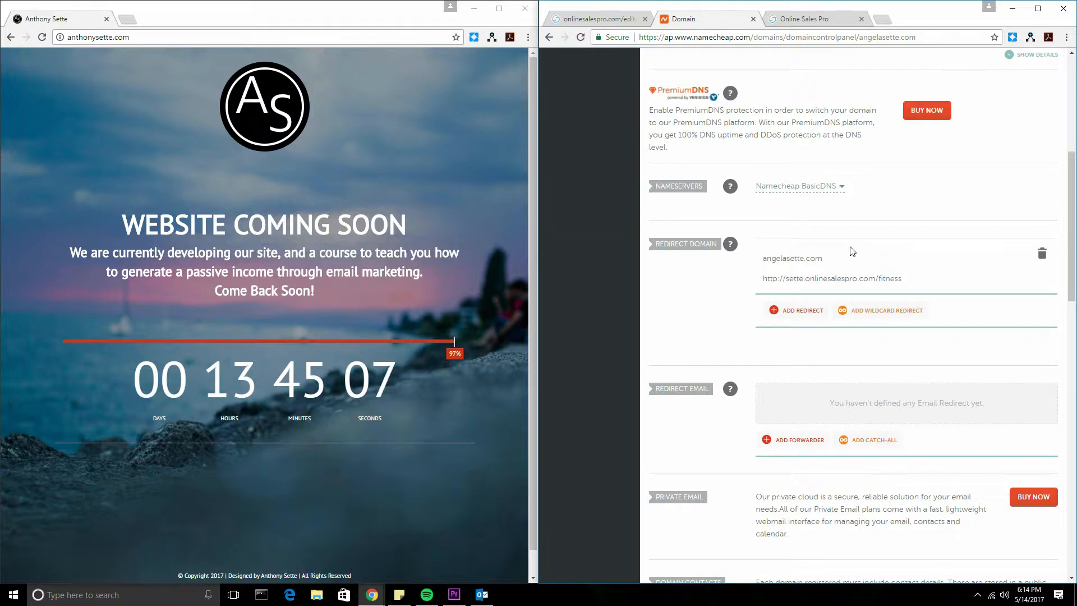
scroll(864, 317, down, 1)
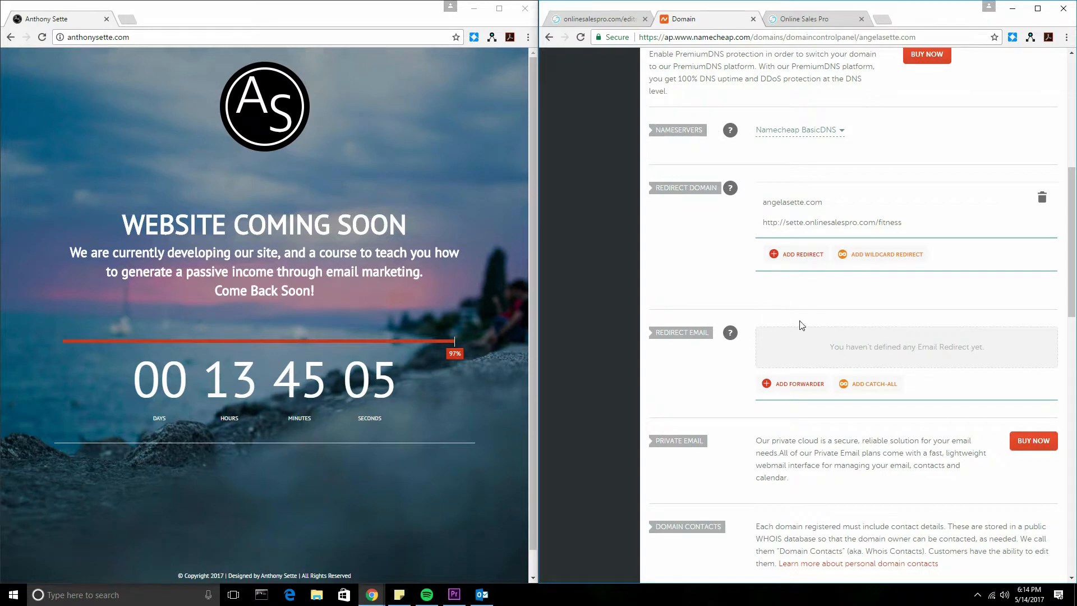
scroll(775, 295, down, 2)
Step: Create a 'contact' email forwarder to the owner's personal e-mail address and save it
click(791, 271)
click(811, 235)
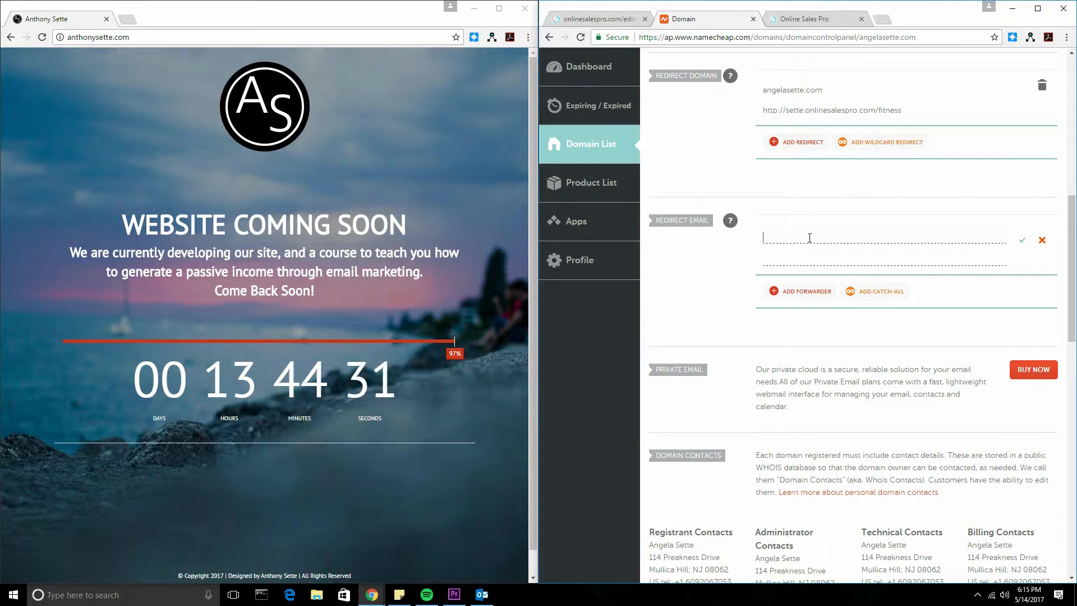
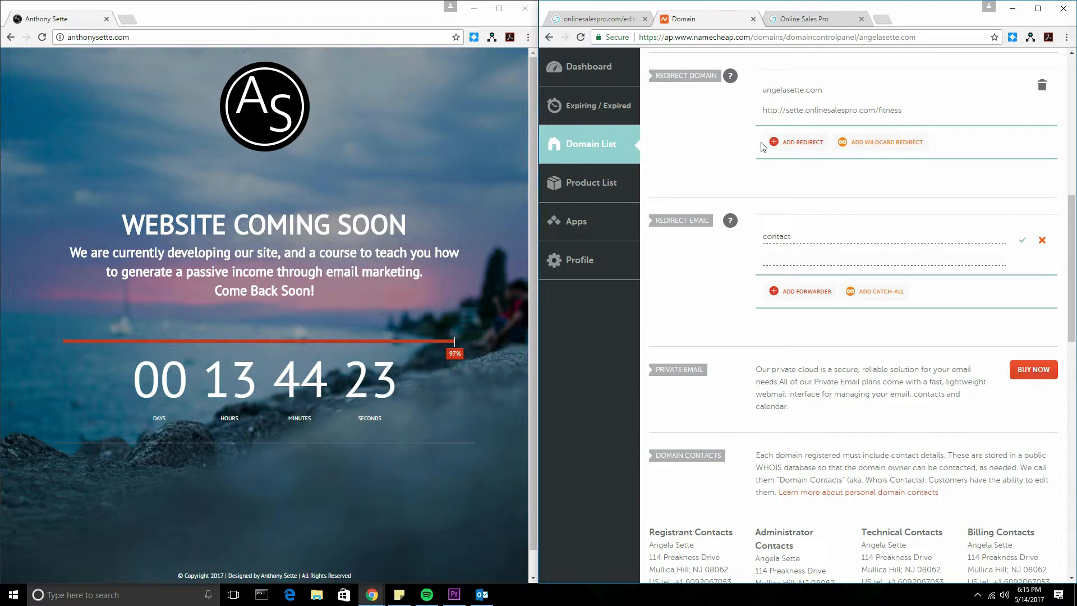
click(853, 265)
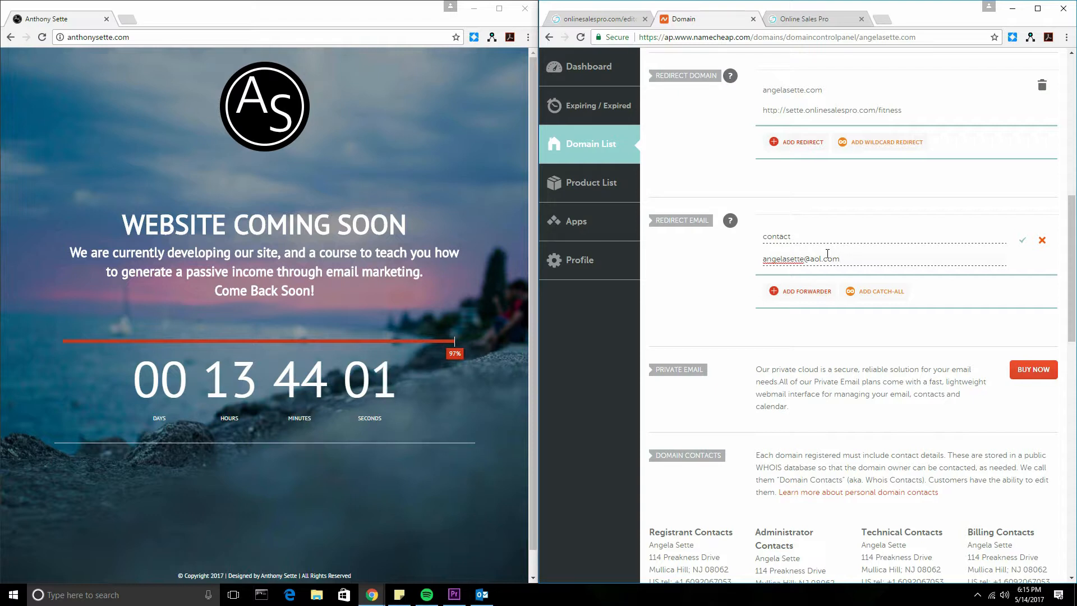
drag(853, 254, 672, 255)
click(890, 257)
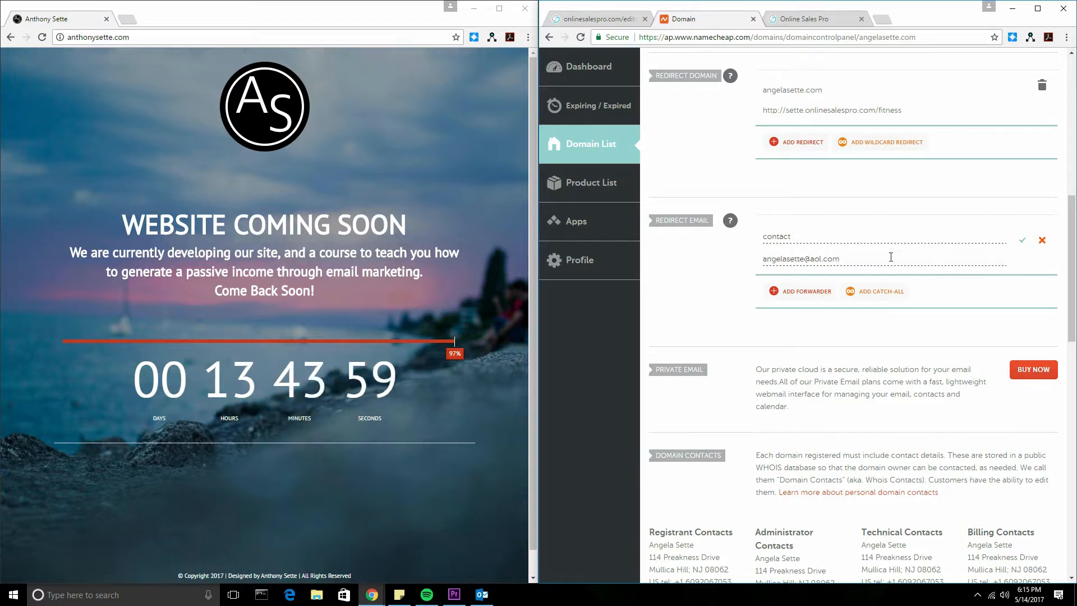
drag(858, 258, 683, 255)
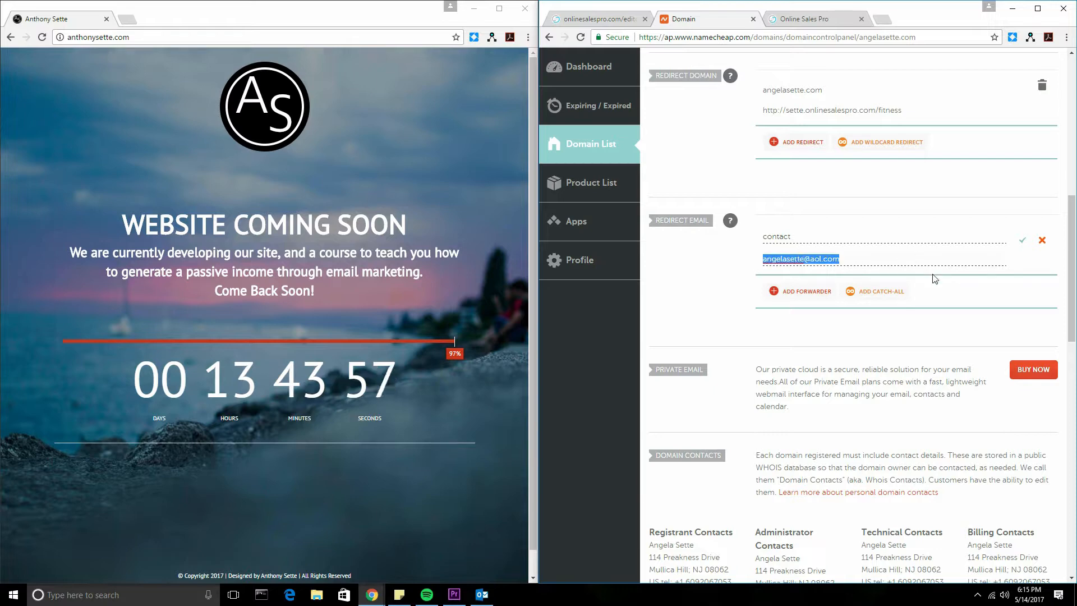
click(1022, 240)
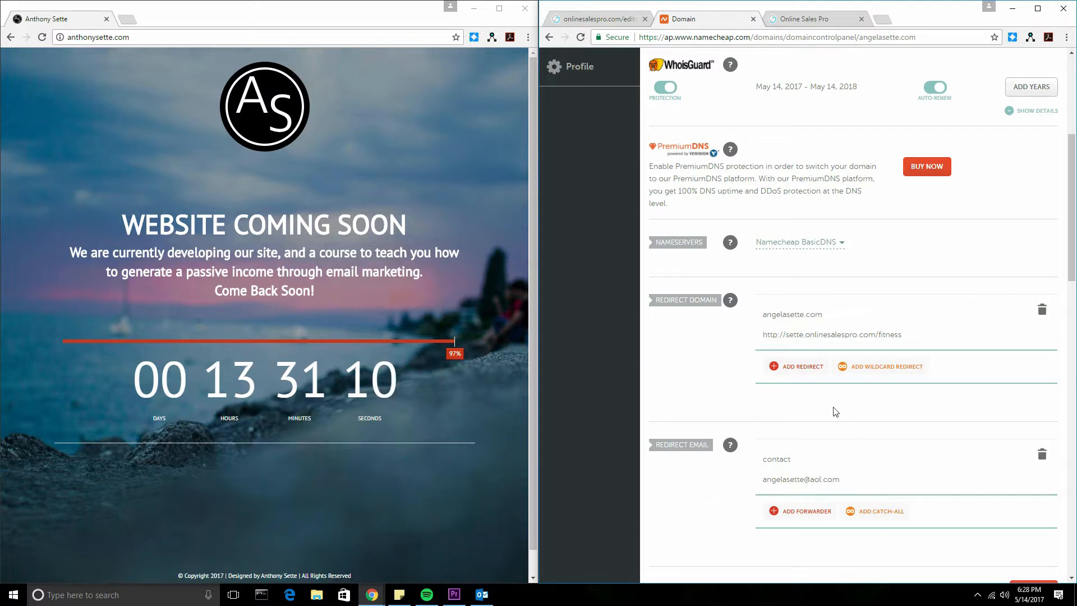
Step: Start a new qr redirect and copy the businessQR page URL, checking it loads in a new tab
mouse_move(704, 301)
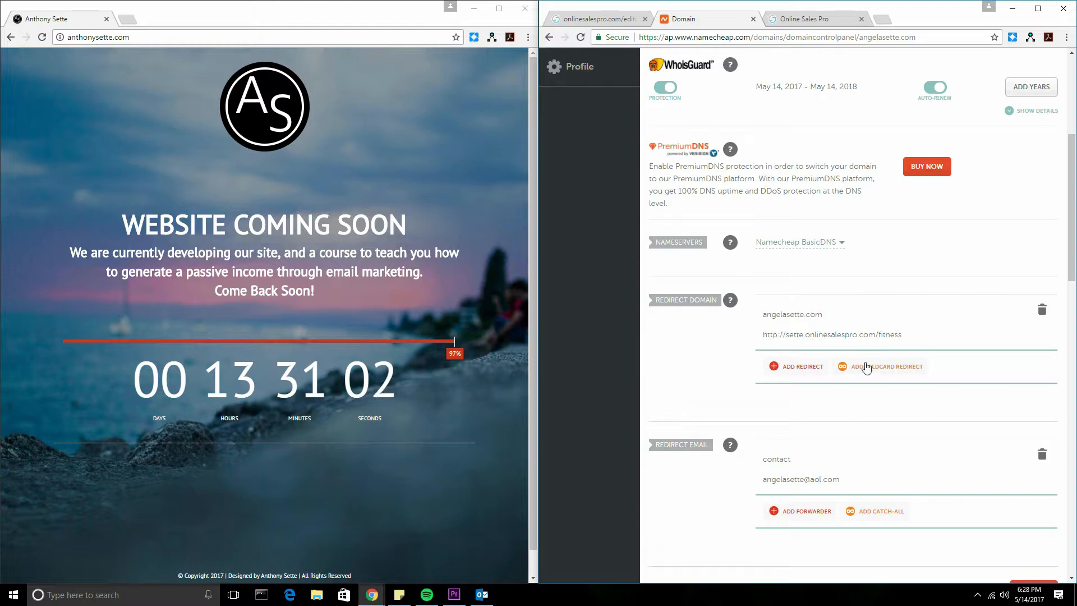
click(800, 367)
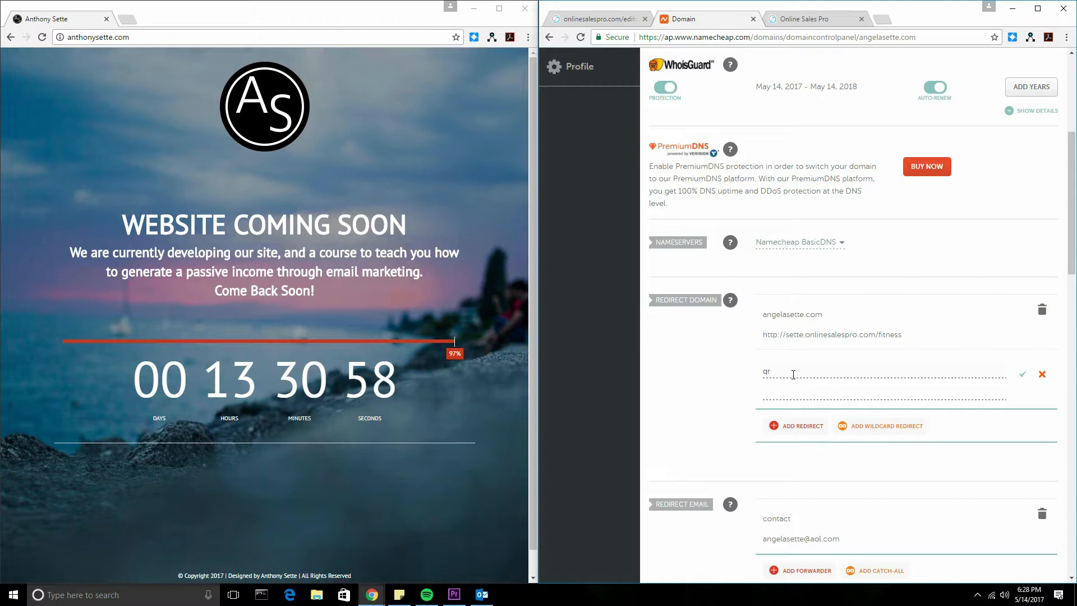
click(795, 390)
click(583, 18)
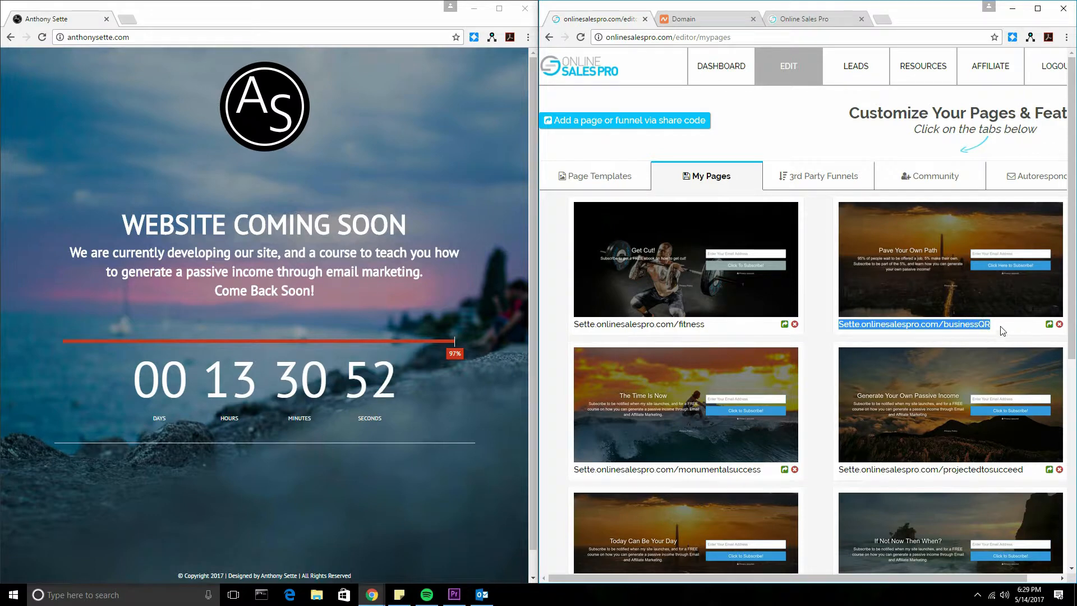
drag(994, 329, 839, 328)
click(829, 20)
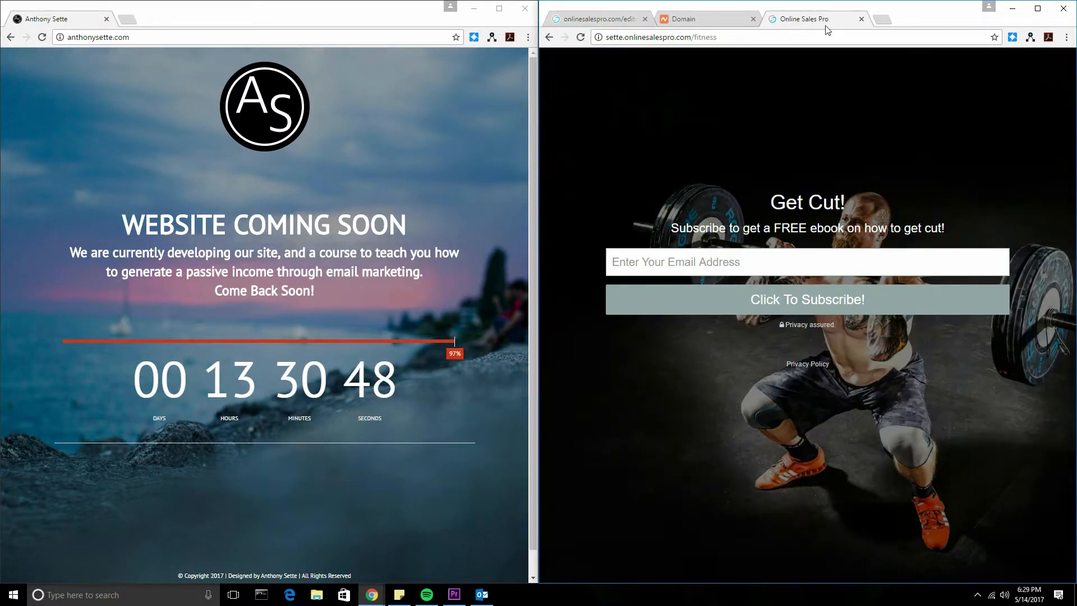
click(881, 19)
text(sette.onlinesalespro.com/businessQR)
key(Return)
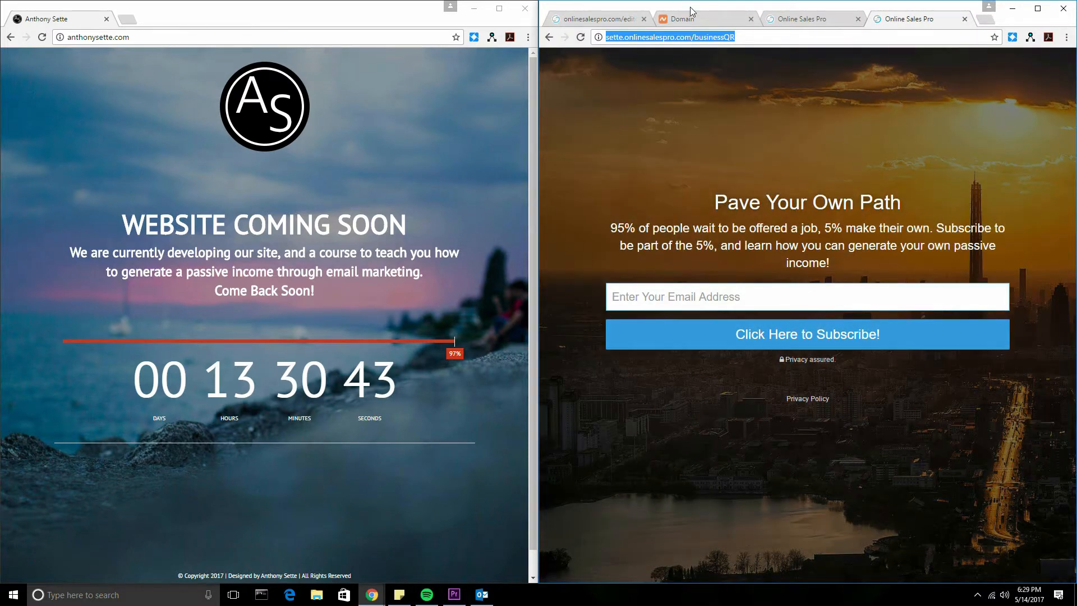
click(702, 19)
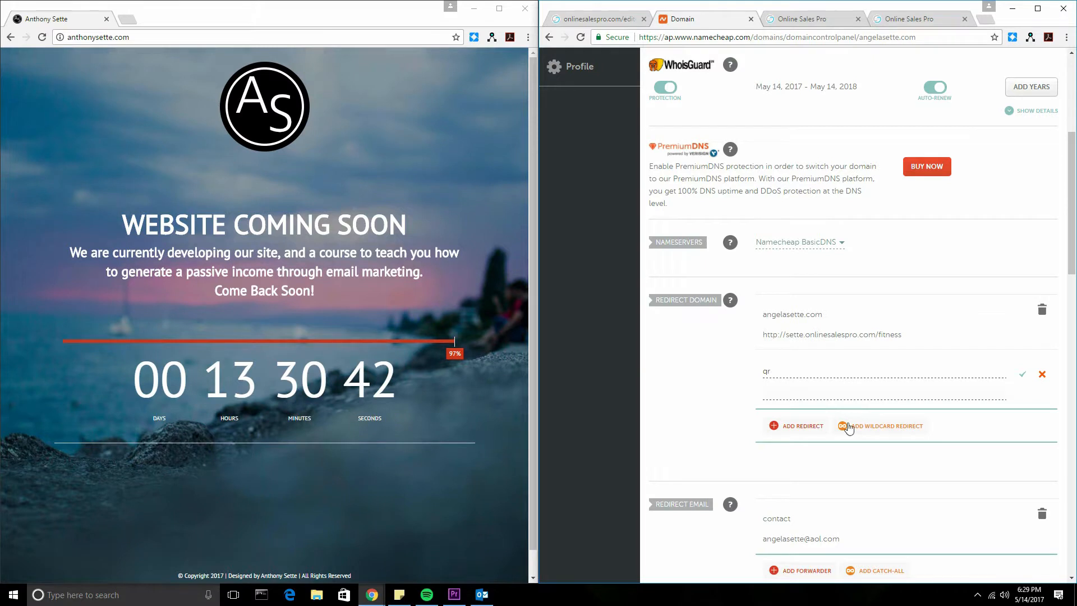
text(http://sette.onlinesalespro.com/businessQR)
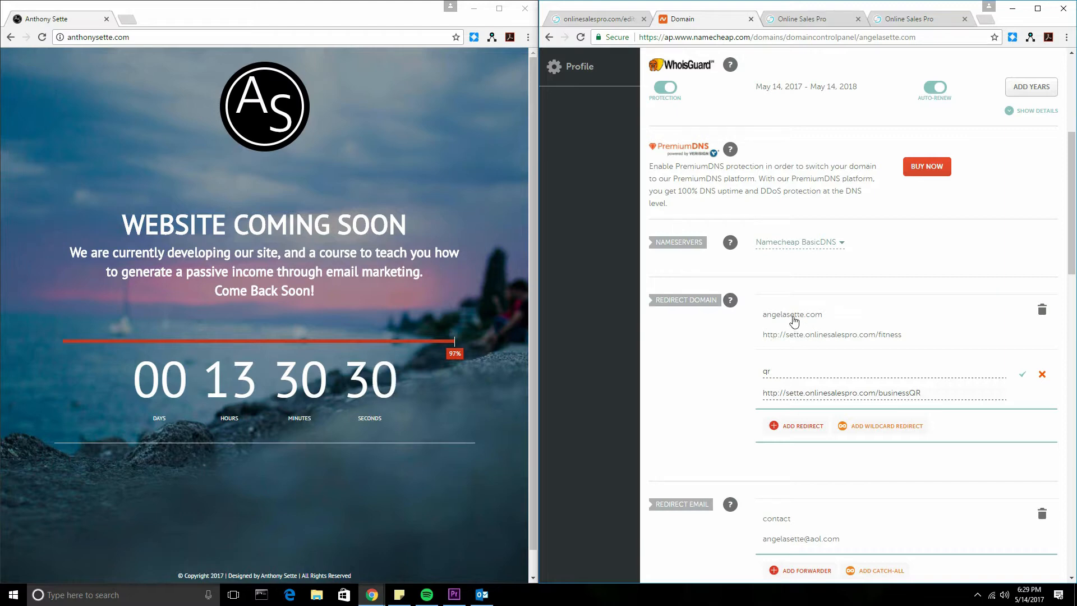
scroll(814, 348, up, 4)
drag(682, 150, 830, 156)
scroll(795, 312, down, 5)
scroll(898, 337, up, 1)
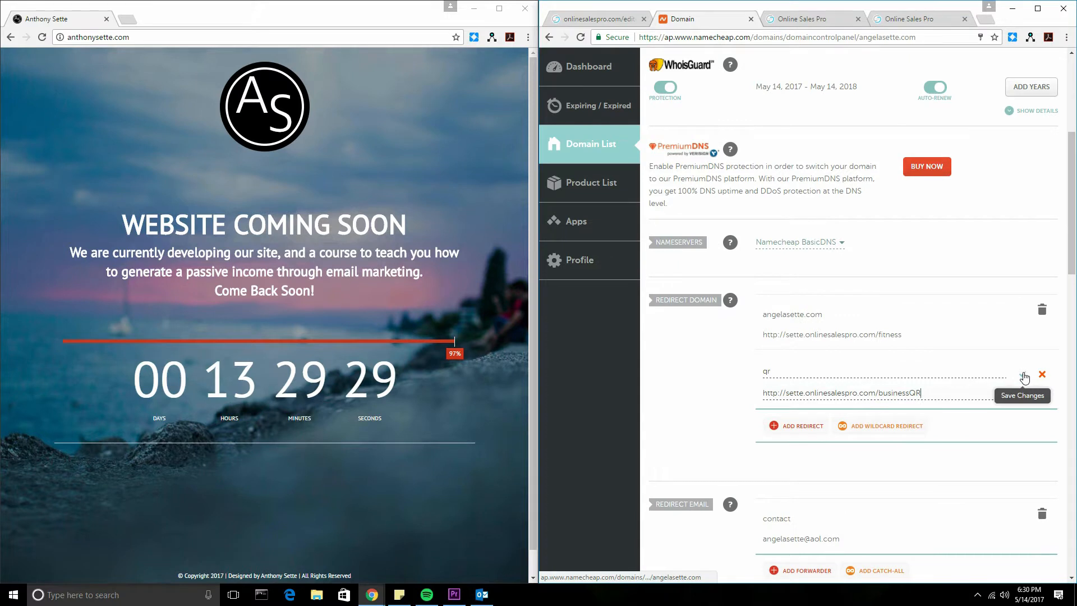
click(1023, 377)
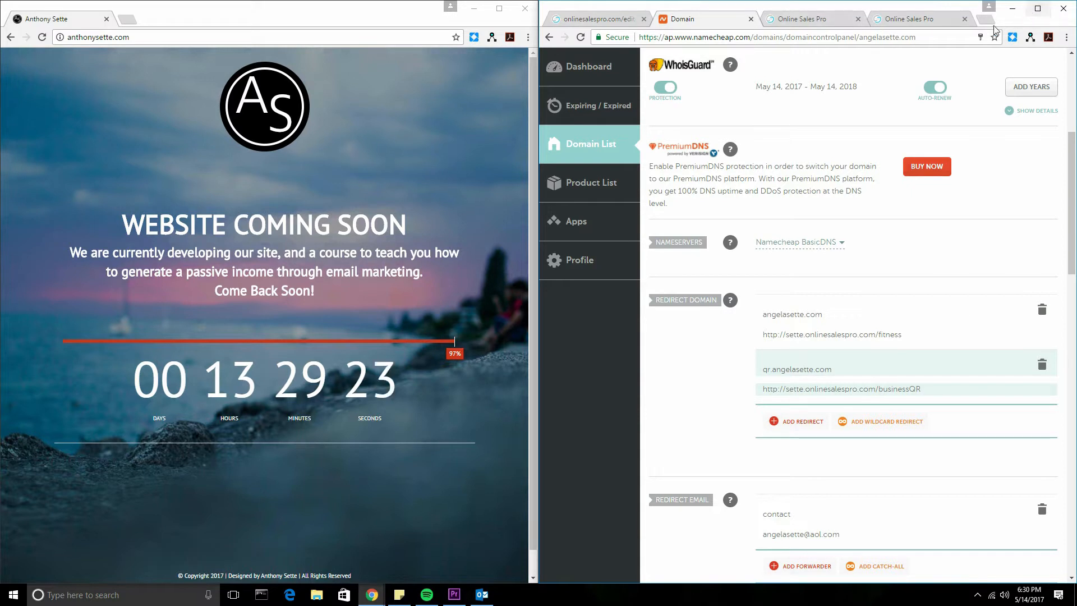
click(964, 19)
click(885, 24)
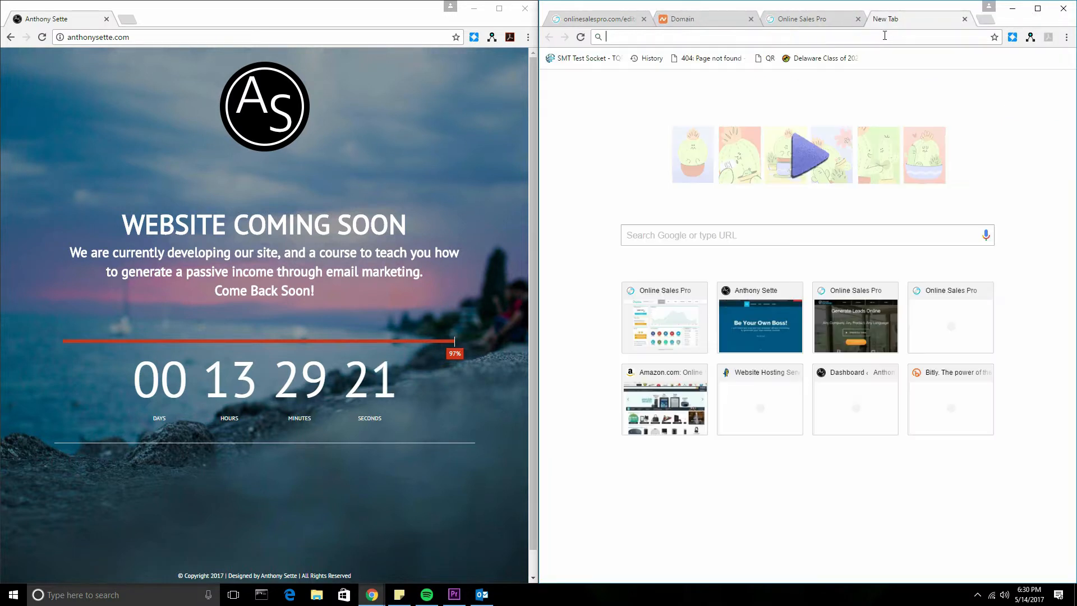
text(qrt)
key(BackSpace)
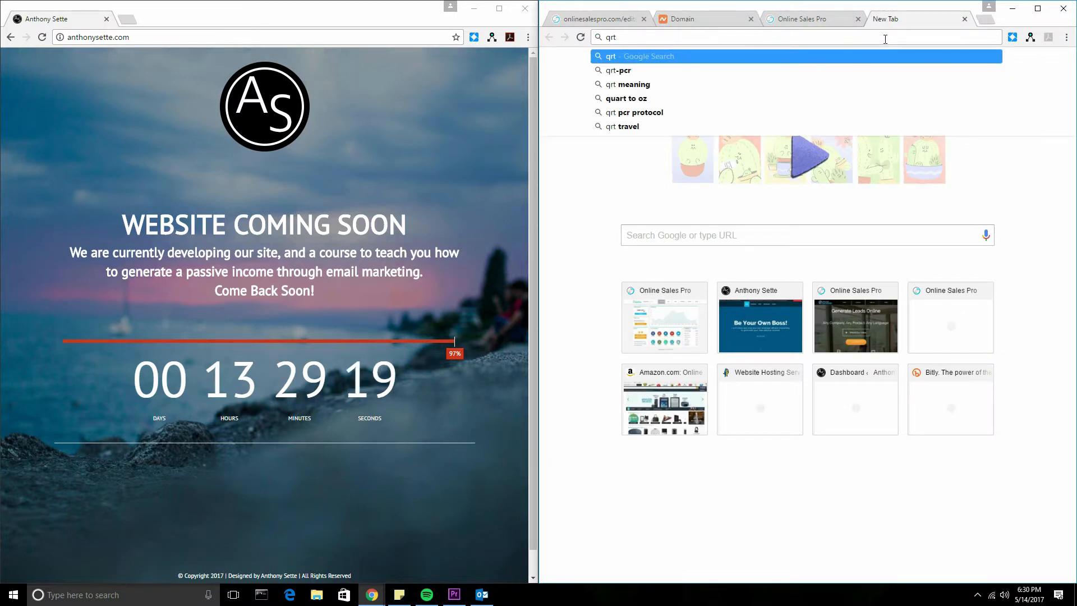
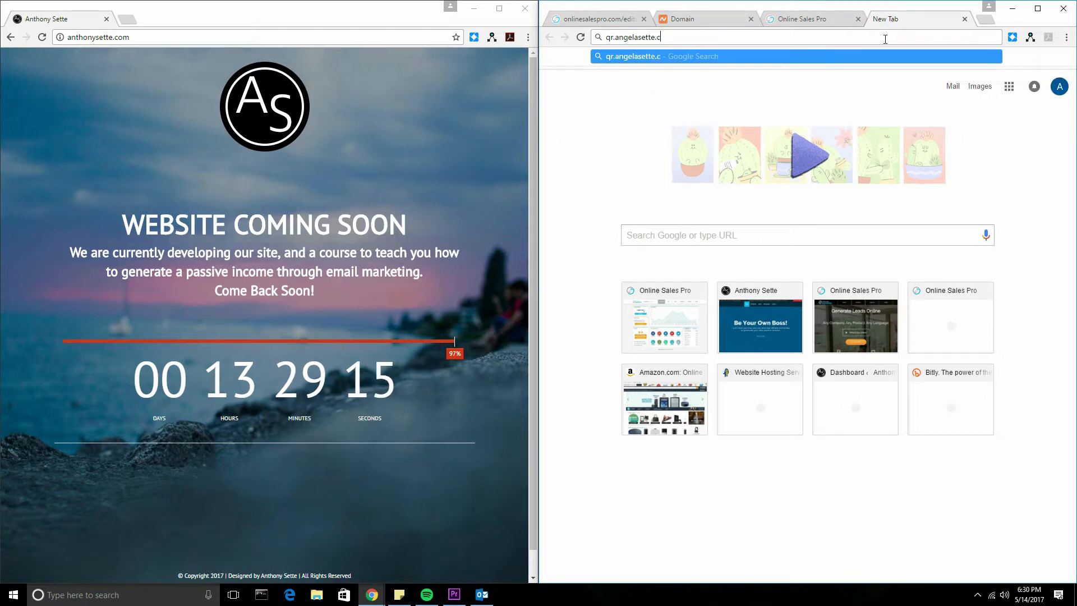
text(om)
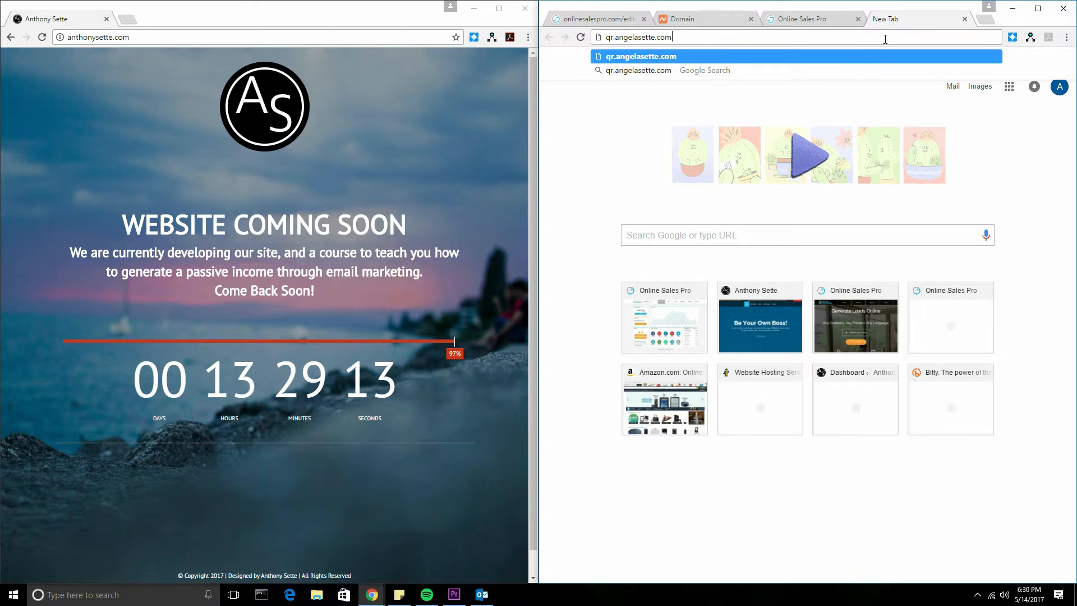
key(Return)
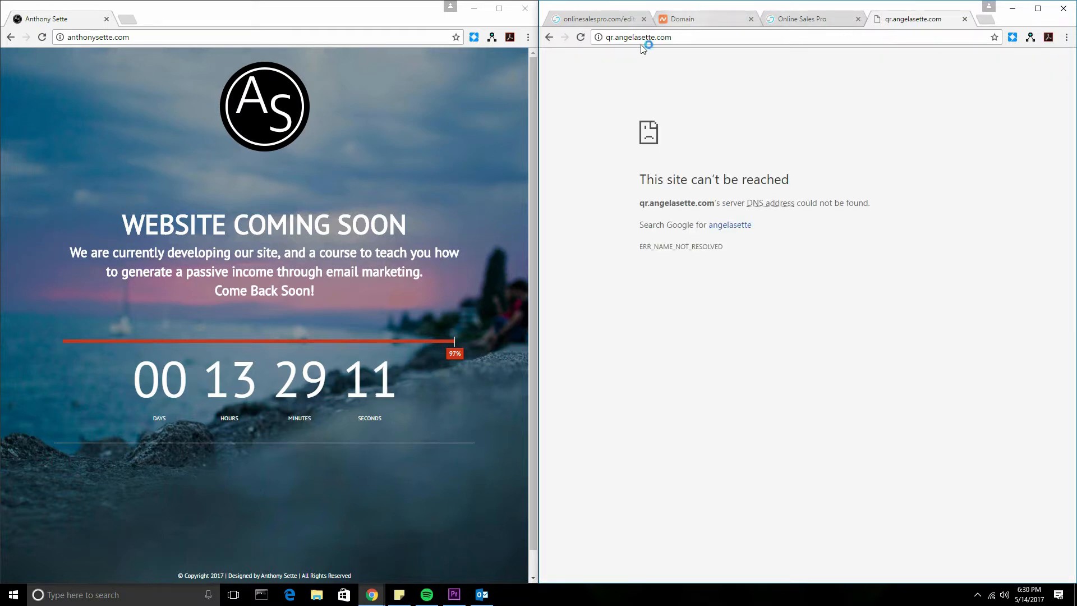
drag(610, 37, 655, 38)
click(799, 41)
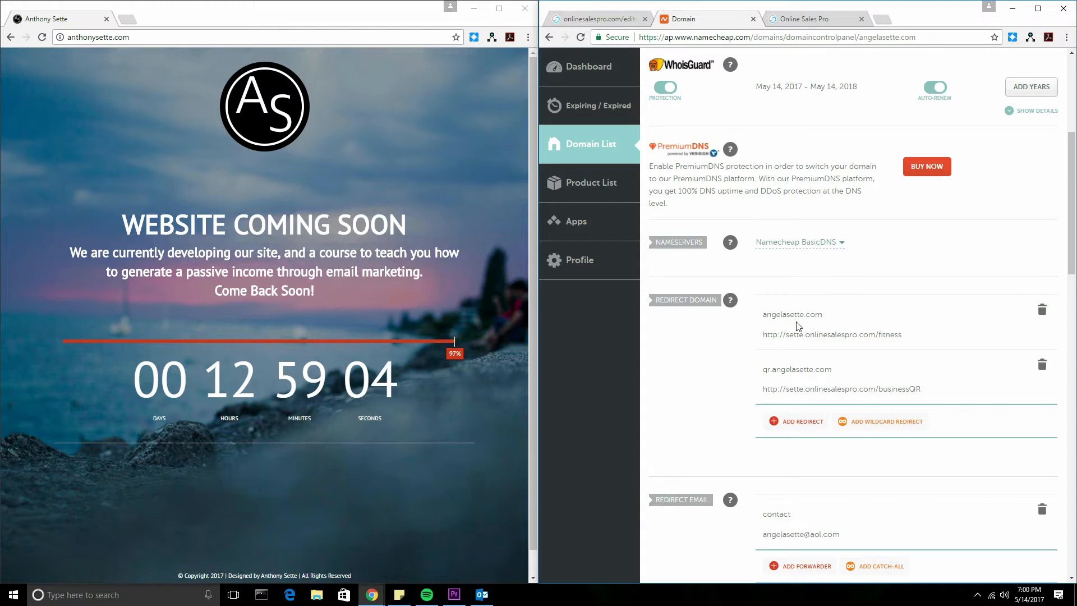
double_click(816, 373)
key(ctrl+c)
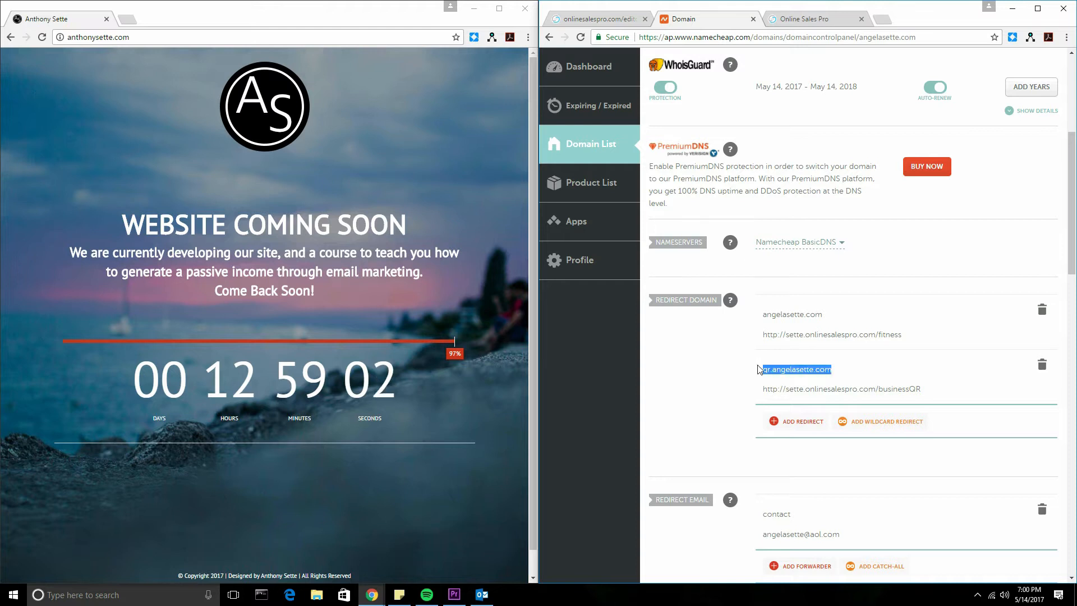
click(881, 20)
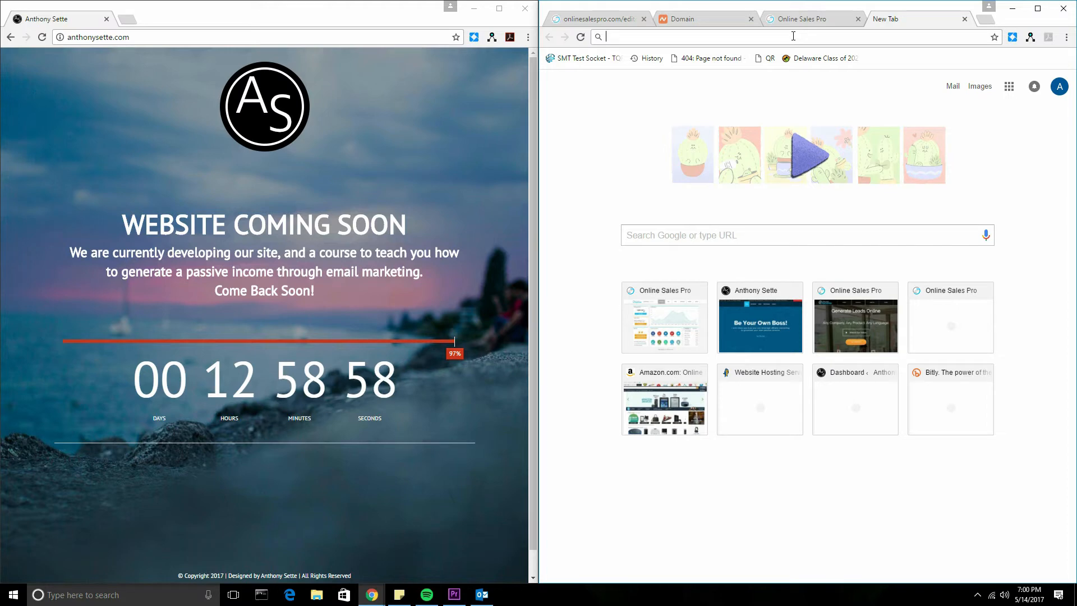
key(ctrl+v)
key(Return)
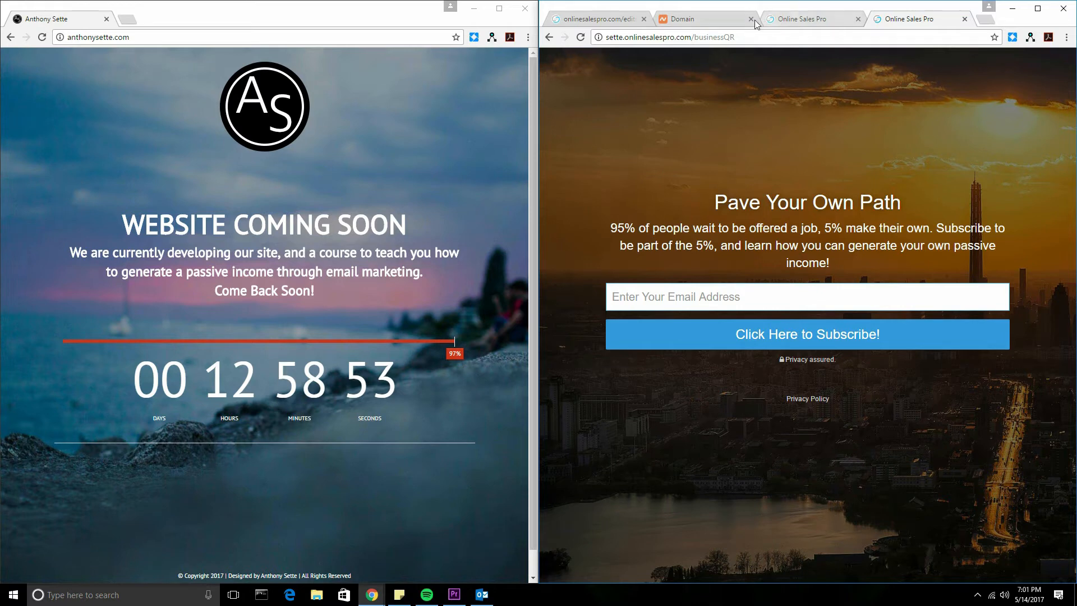
Step: Compare the Namecheap redirects with the OnlineSalesPro page list and live fitness page
click(755, 22)
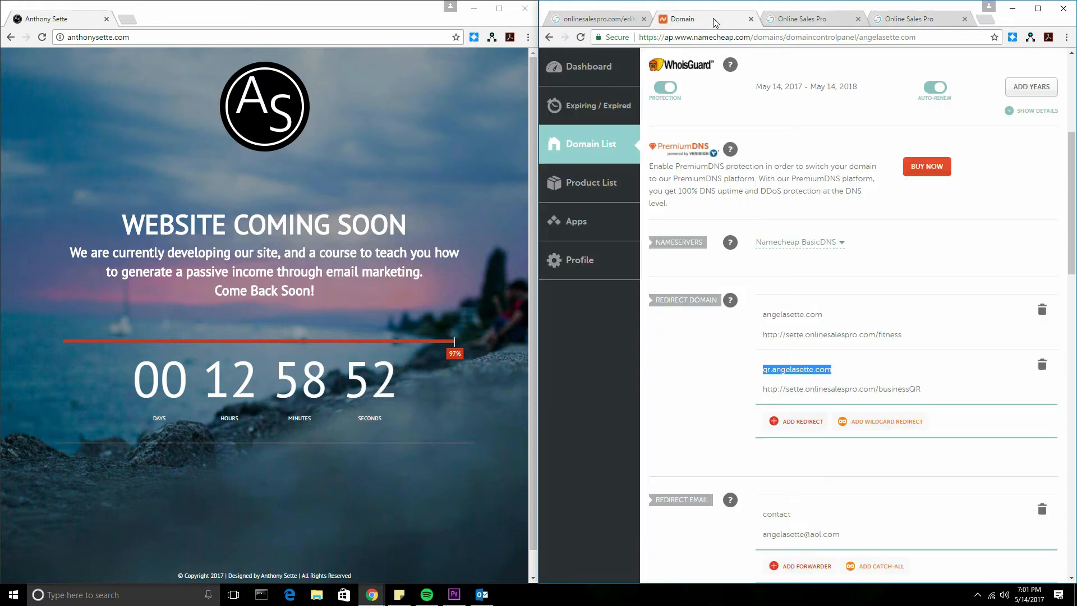
scroll(835, 152, down, 3)
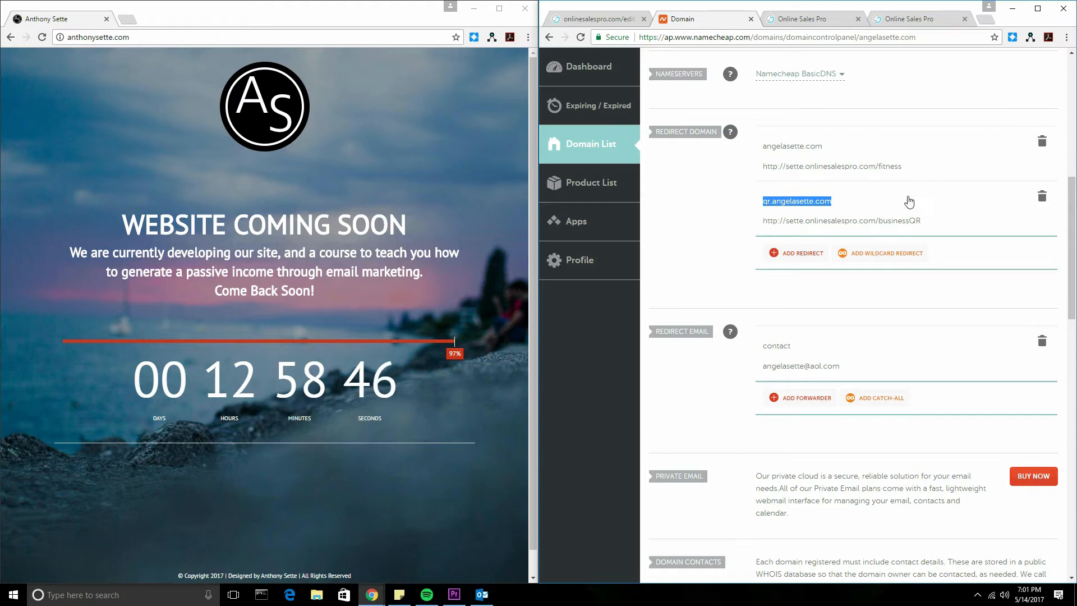
click(583, 20)
scroll(841, 252, down, 6)
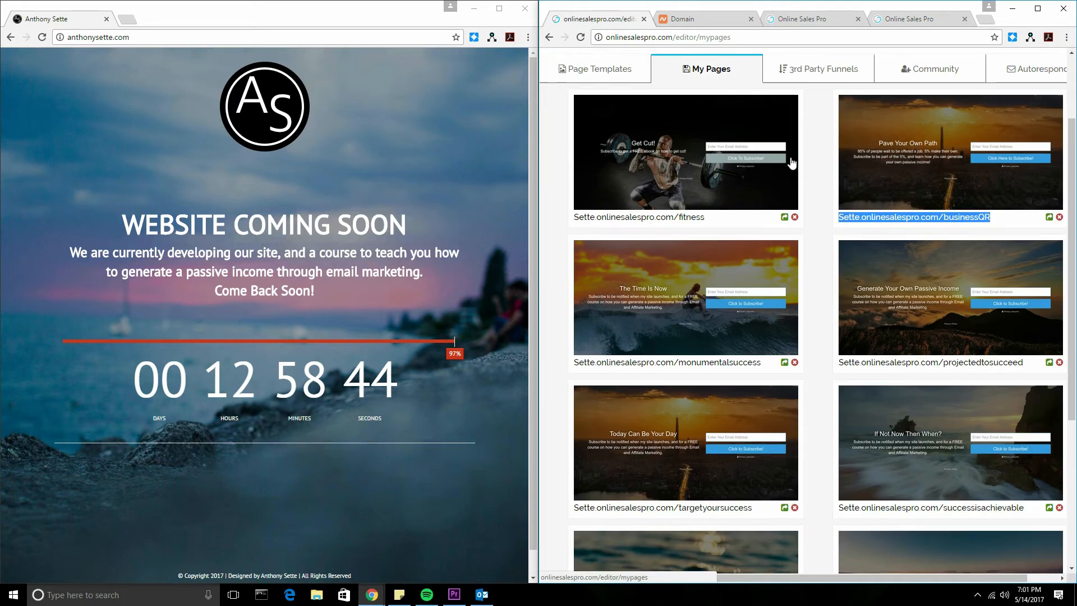
scroll(703, 280, up, 6)
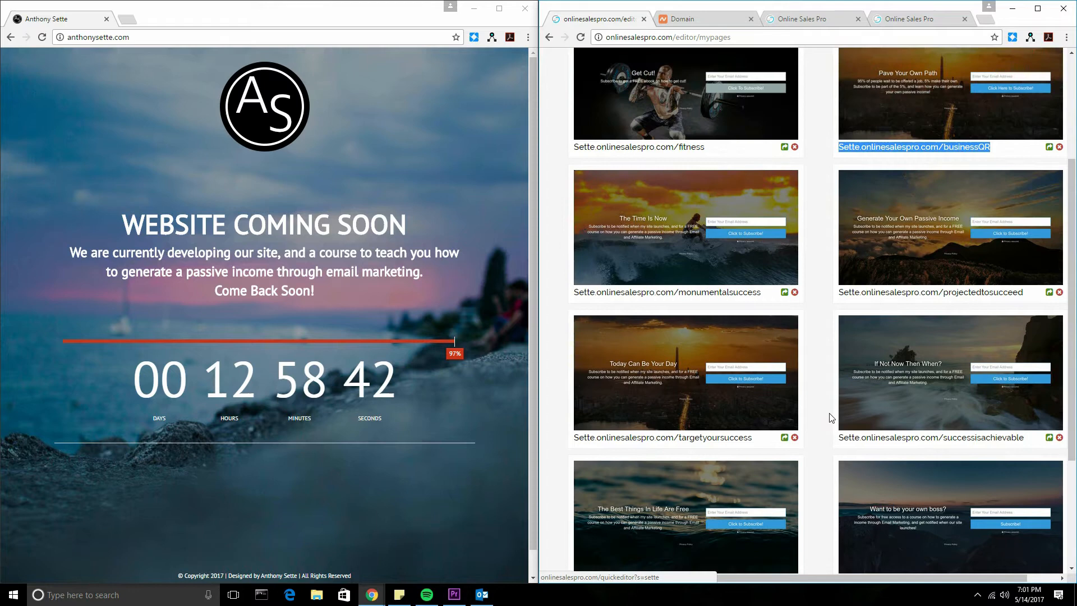
click(808, 19)
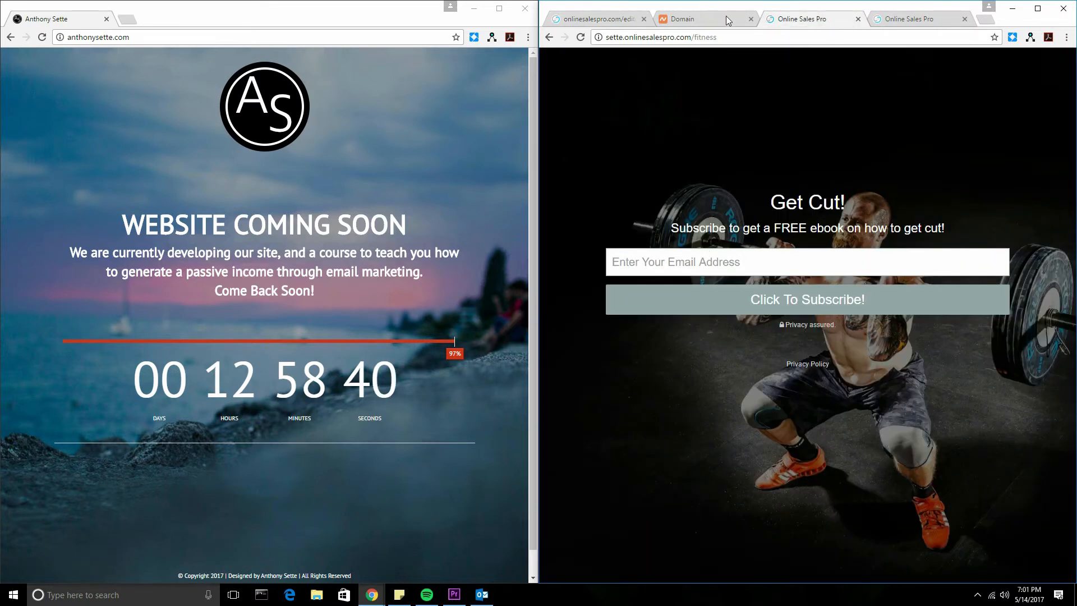
click(708, 19)
scroll(723, 213, down, 2)
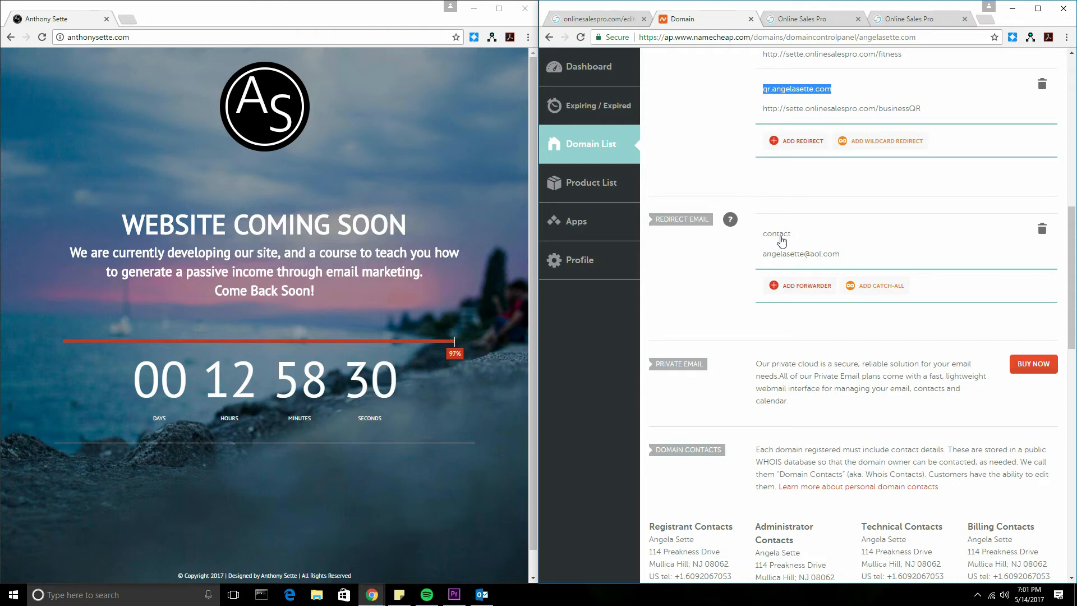
scroll(817, 259, down, 4)
scroll(818, 258, down, 2)
scroll(819, 259, up, 5)
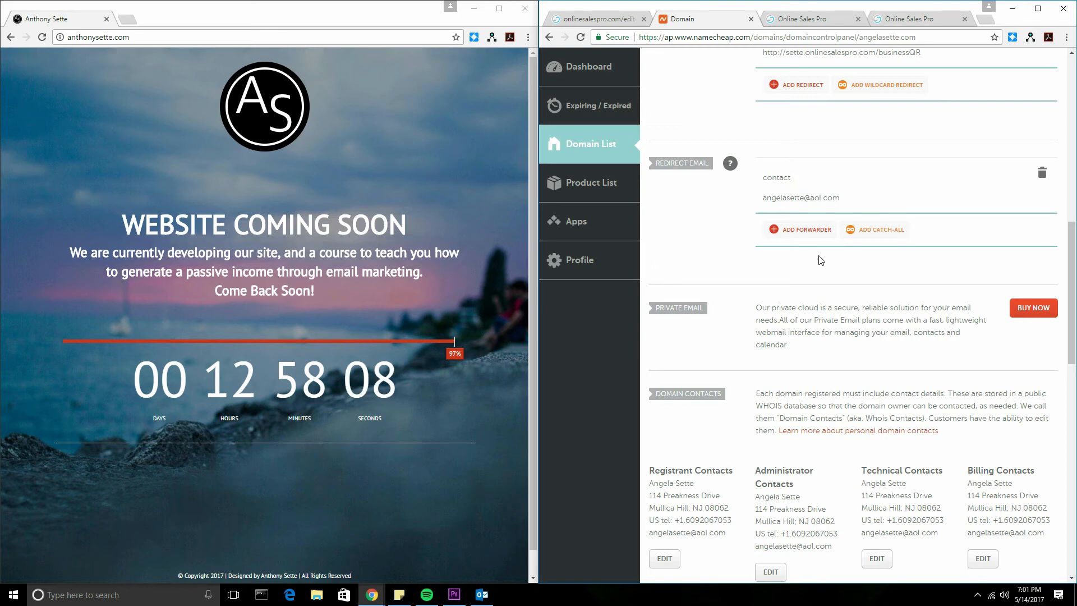
scroll(820, 260, down, 2)
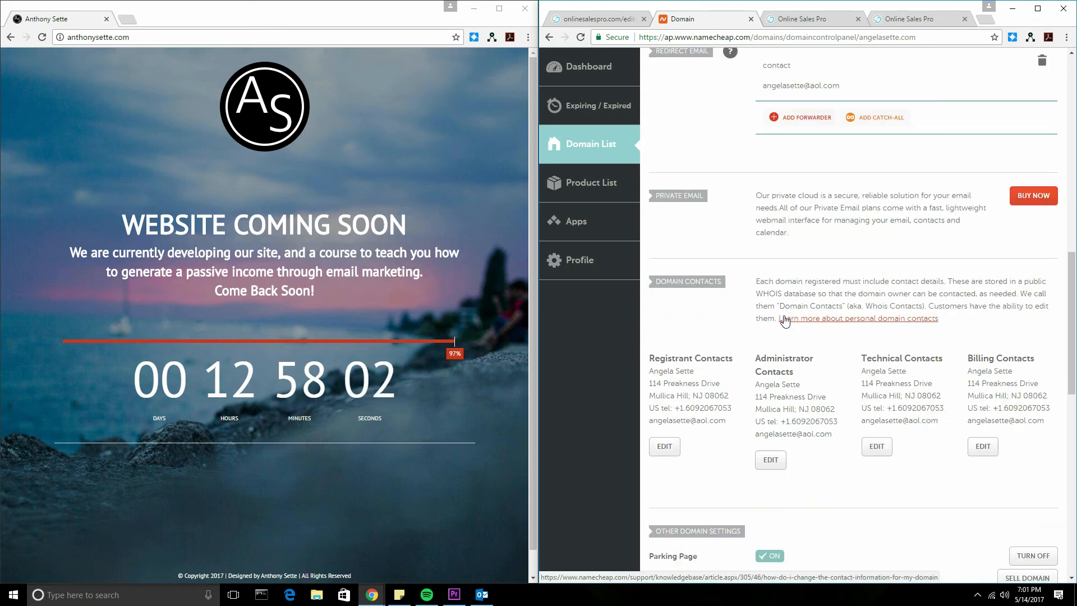